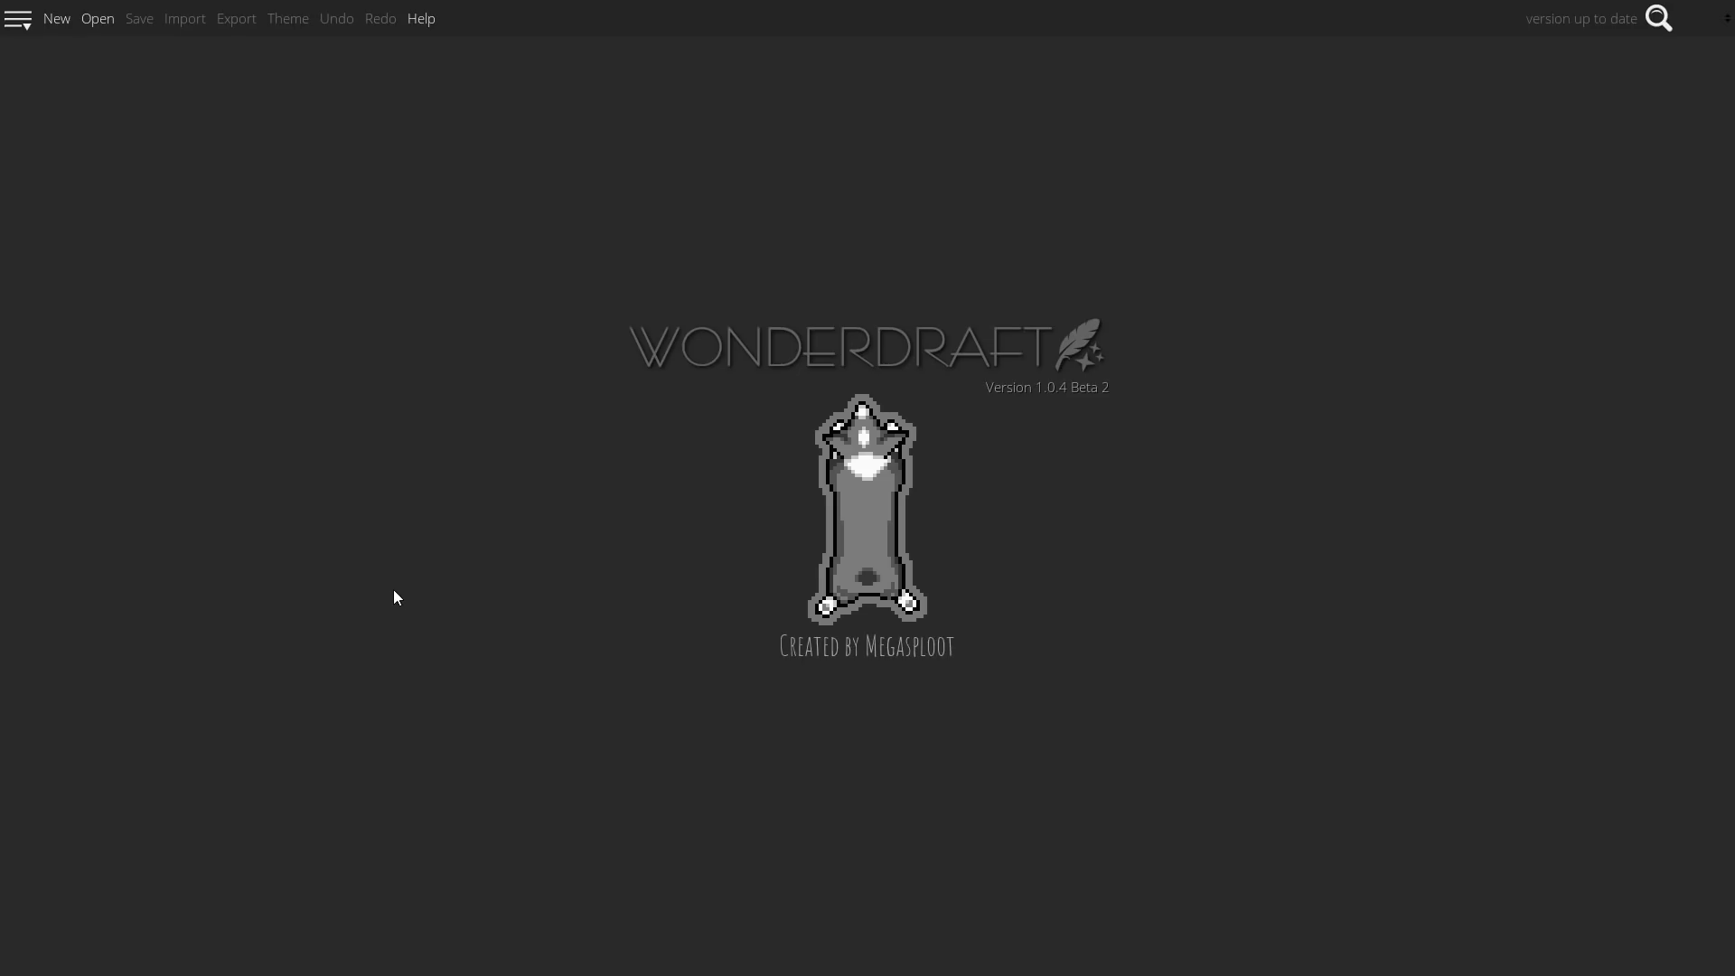
# Start a new Wonderdraft map, bringing up the 4096 × 2048 New Map settings.
pyautogui.click(56, 18)
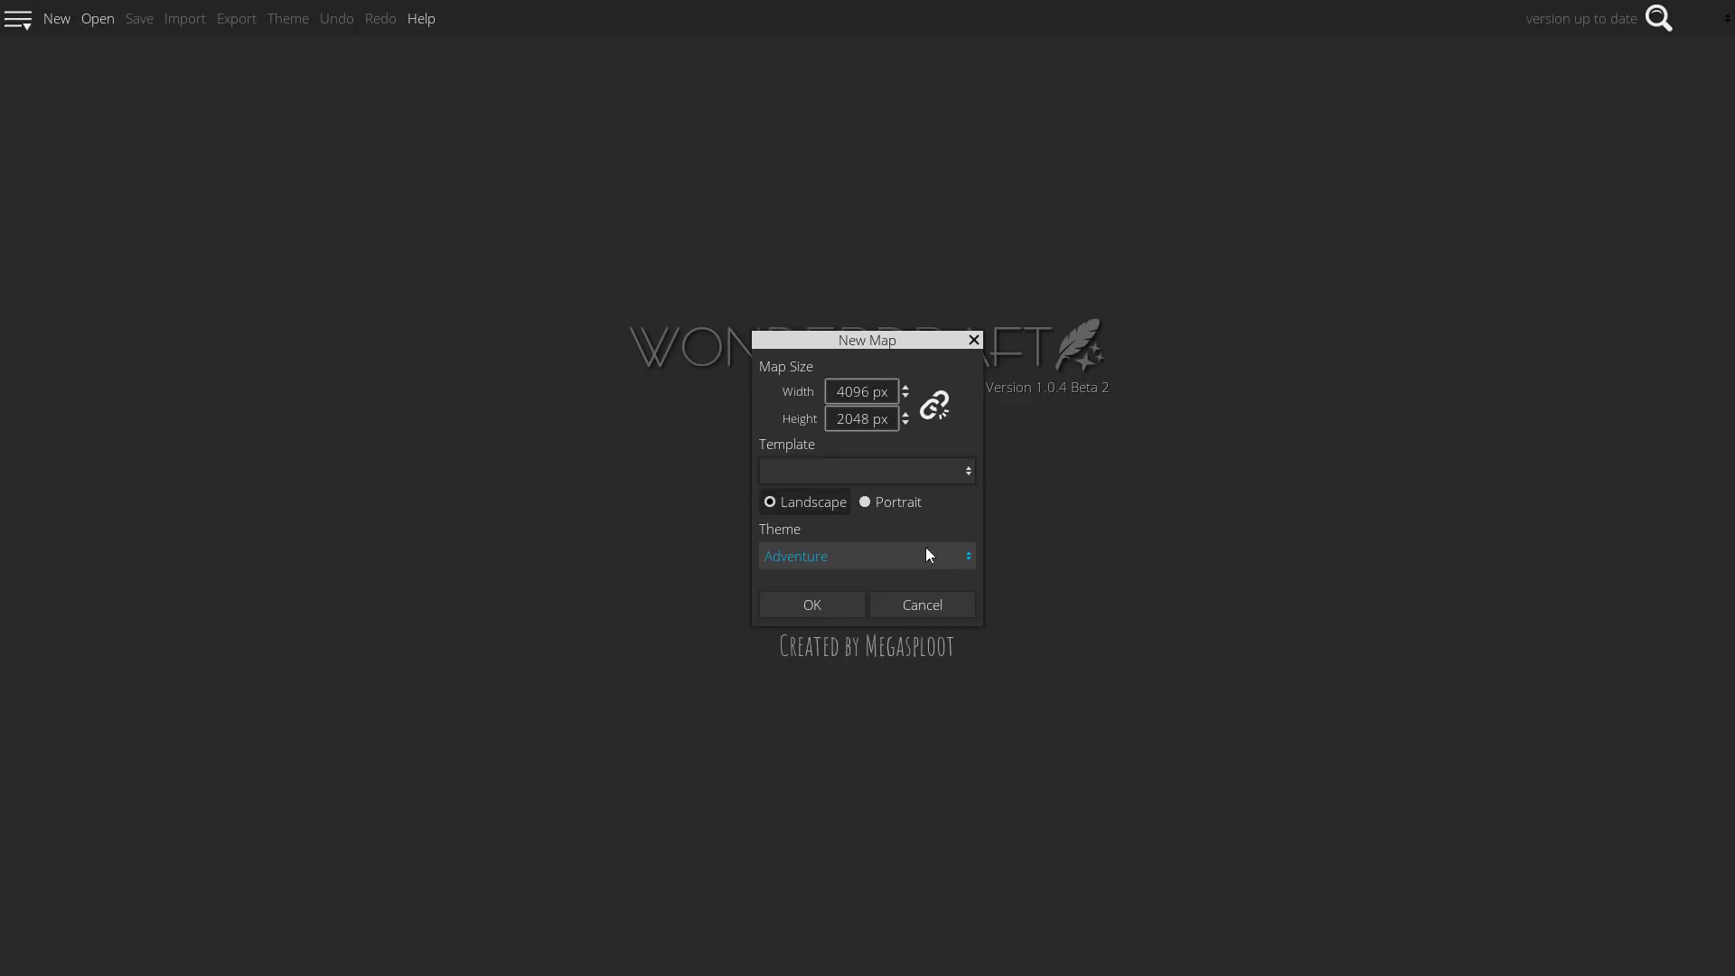
# Create a new map from the Equirectangular 4K template with the Terra theme.
pyautogui.click(863, 474)
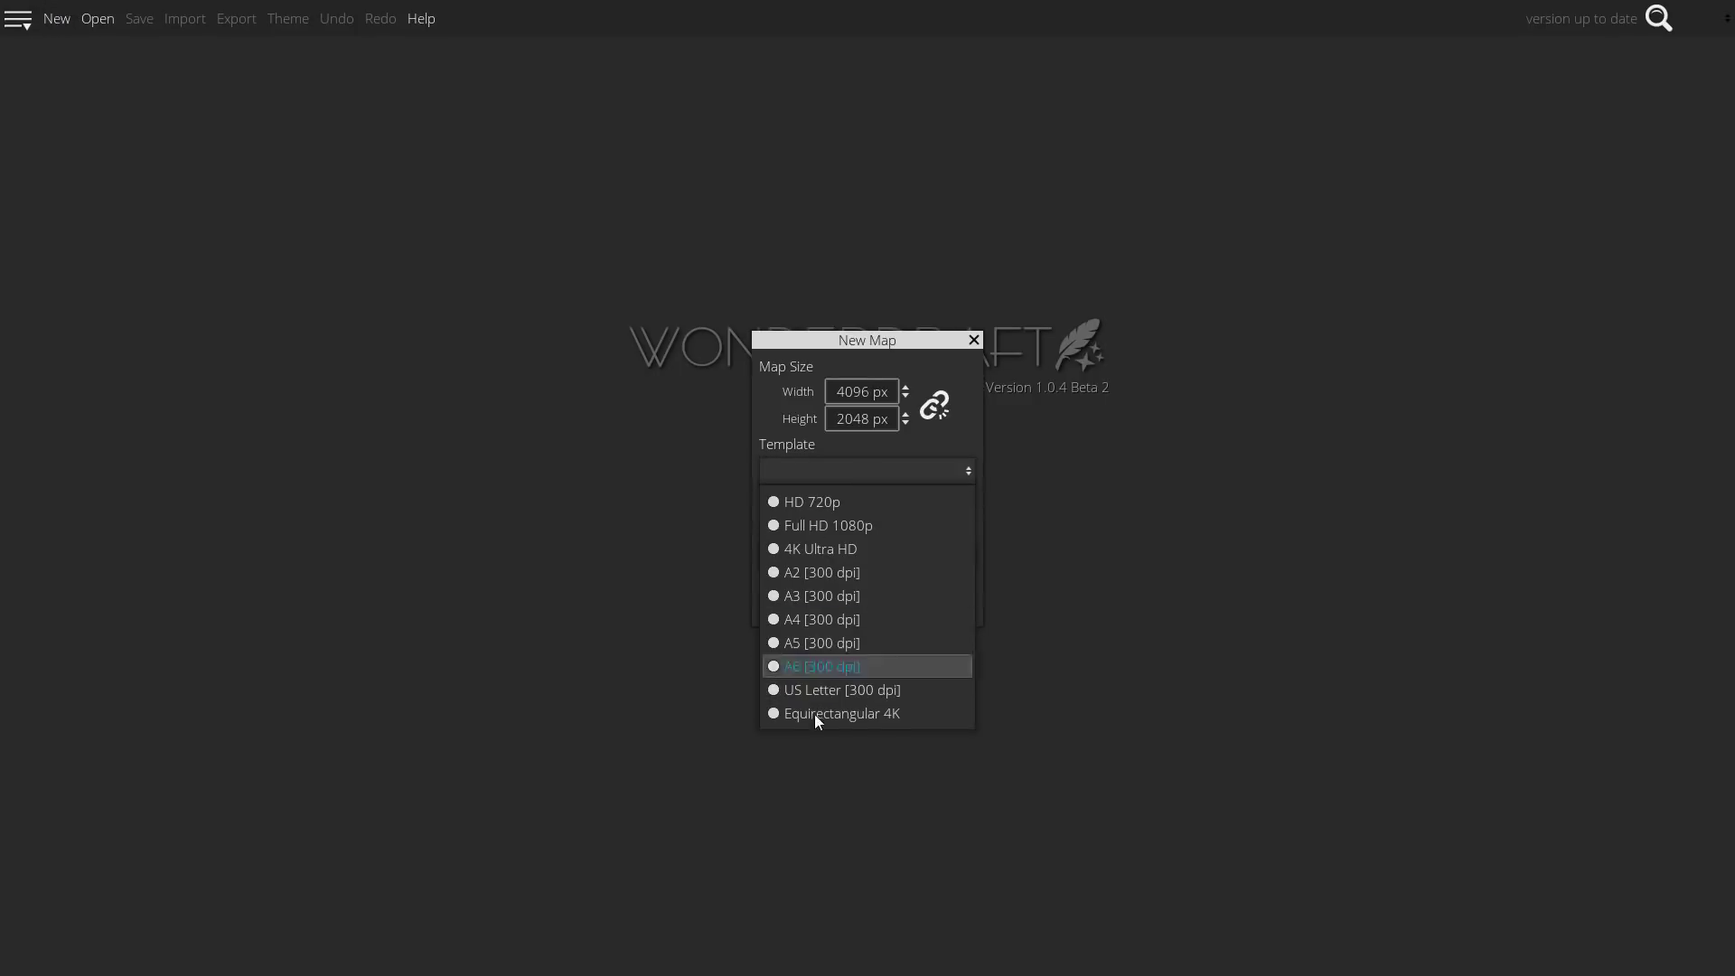
pyautogui.click(864, 714)
pyautogui.click(820, 555)
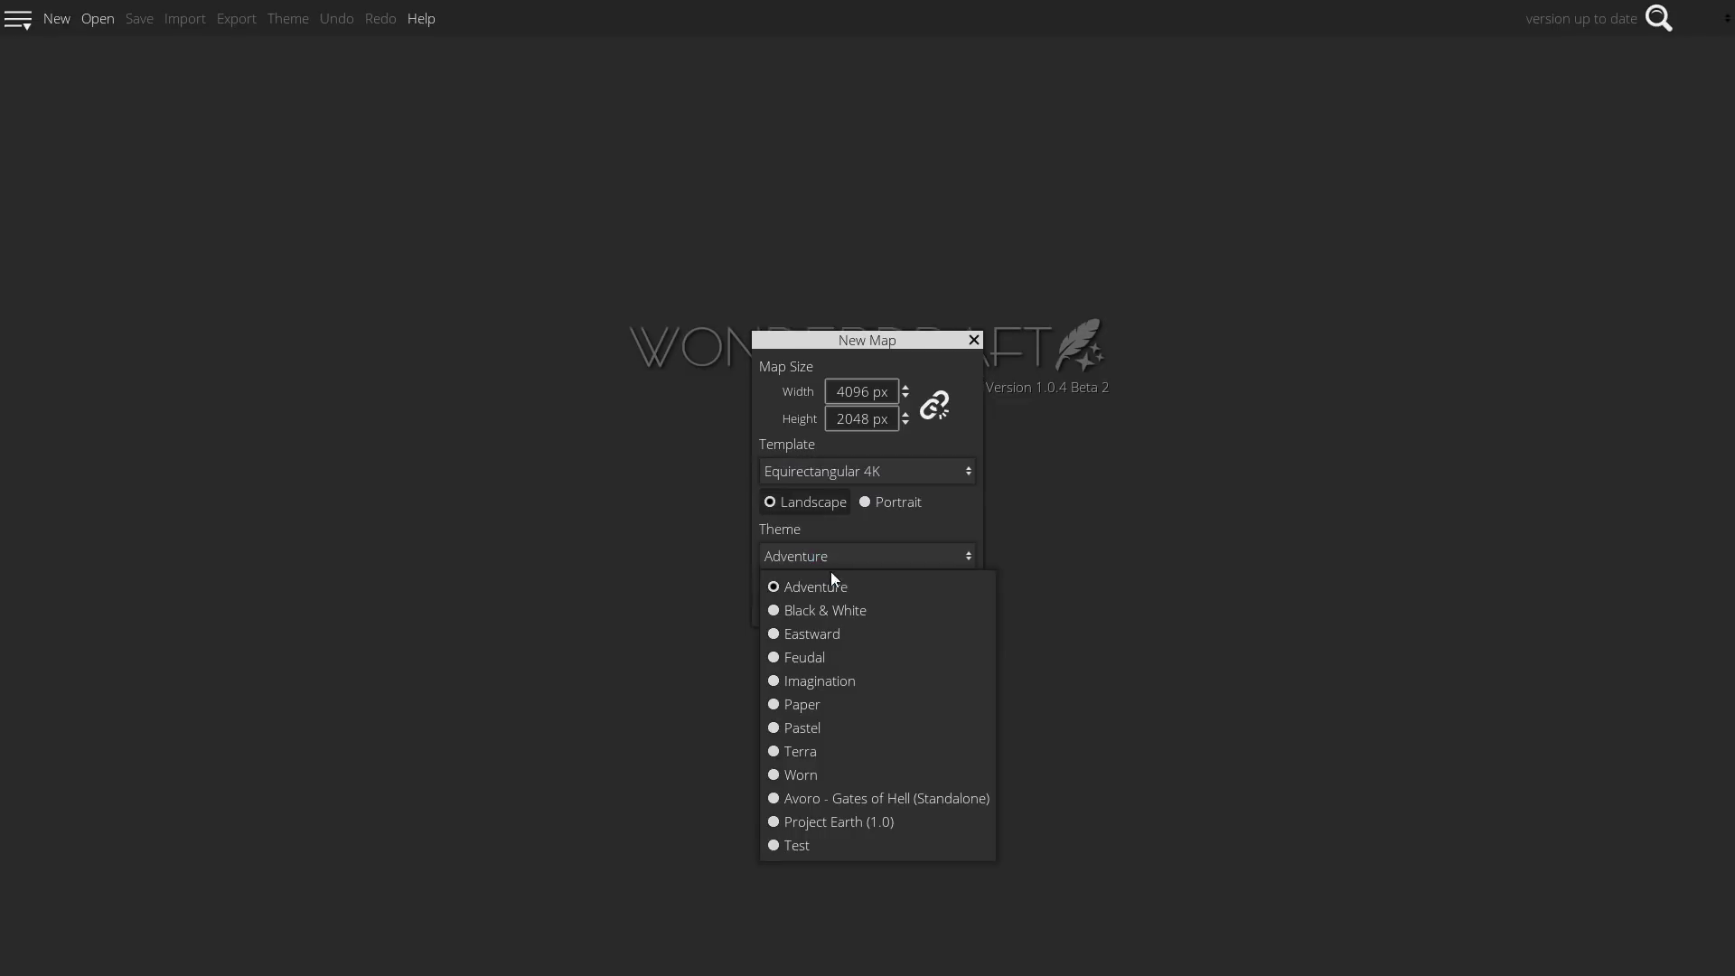
pyautogui.click(838, 755)
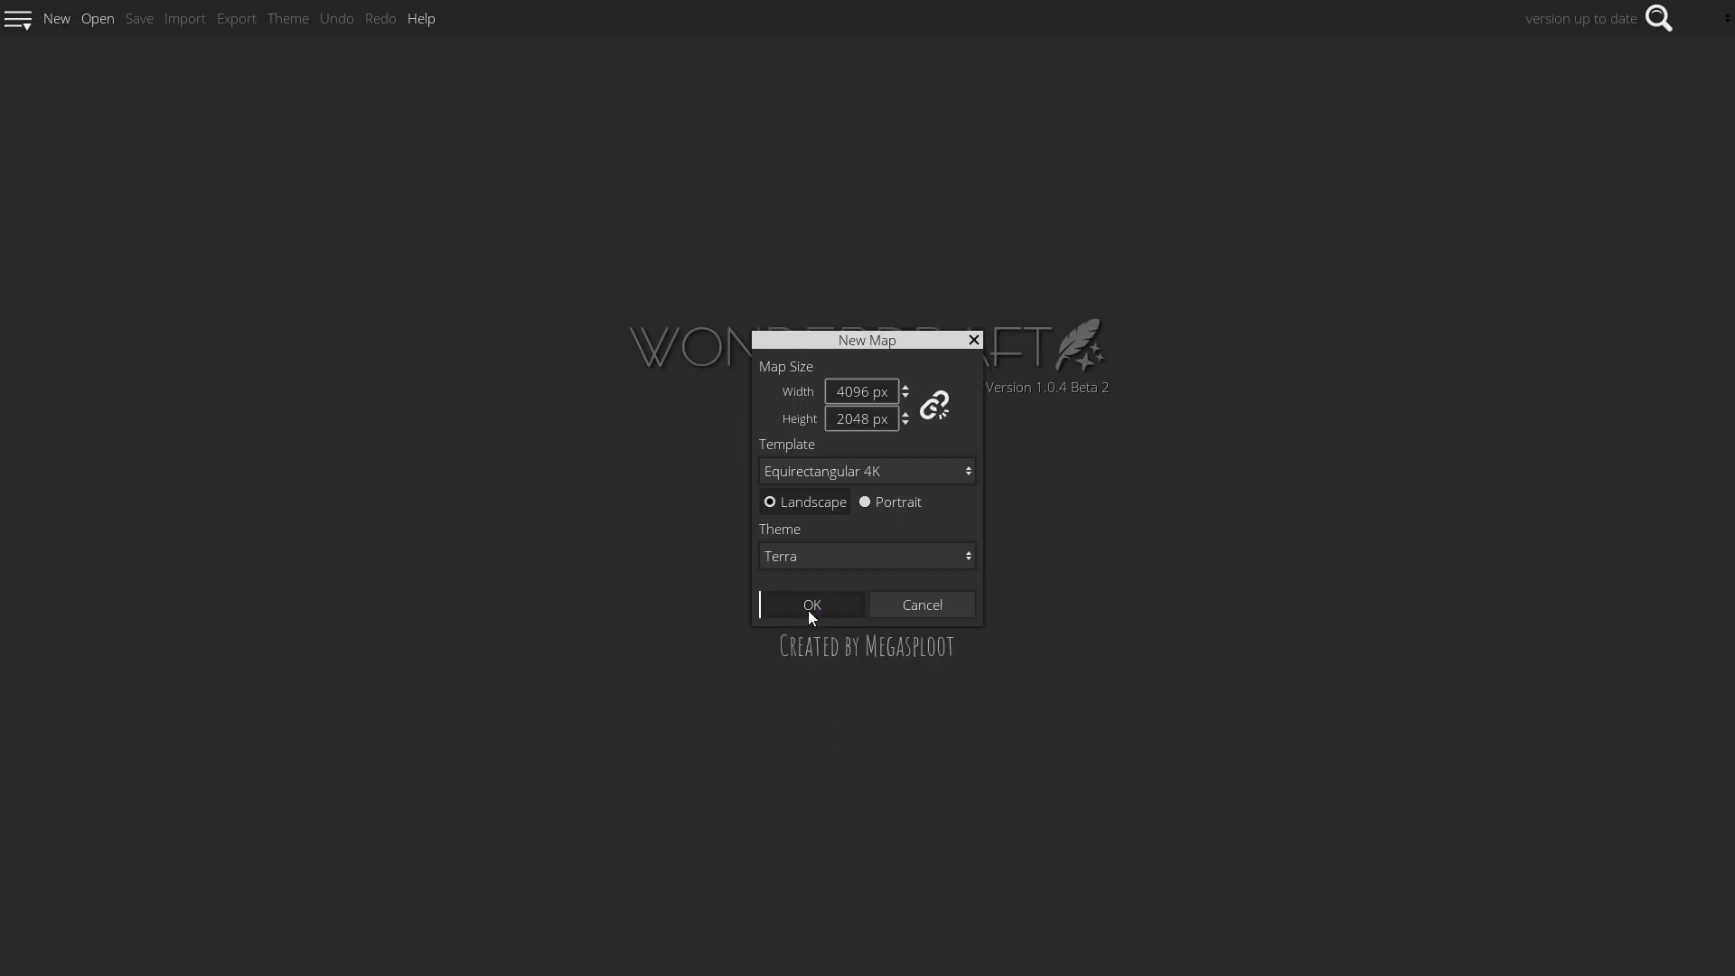
pyautogui.click(810, 610)
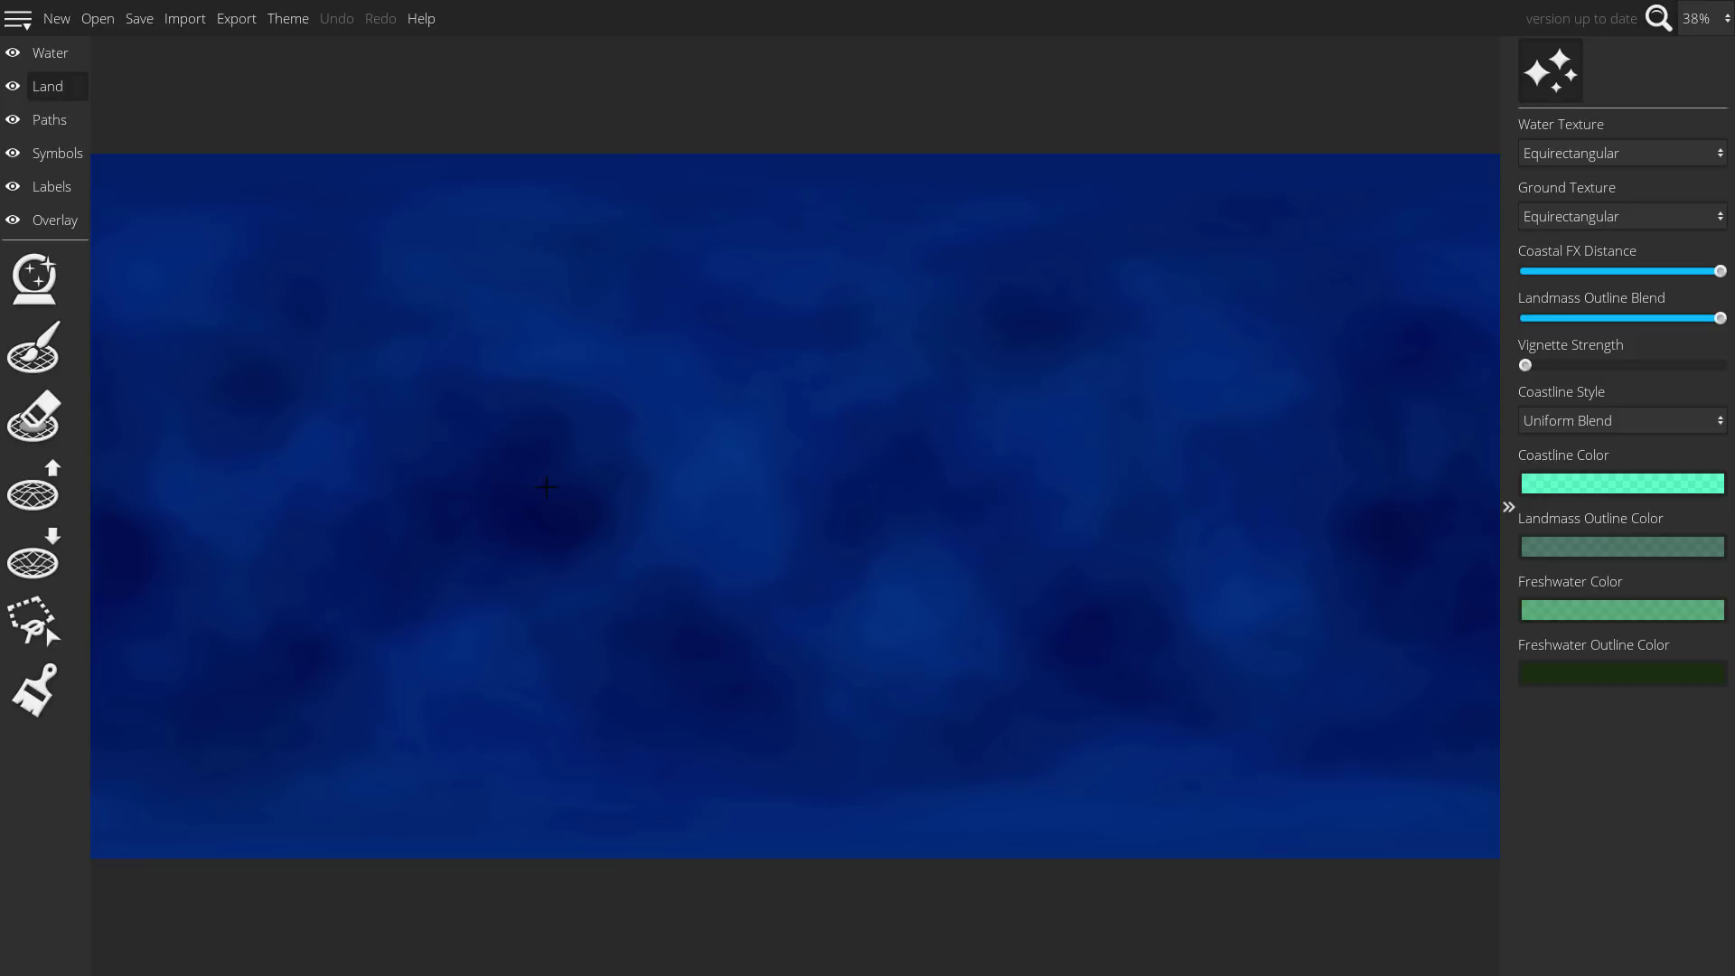
# Generate random landmasses with the Landmass Wizard's Equirectangular pattern, regenerating once for a fresh set.
pyautogui.click(79, 291)
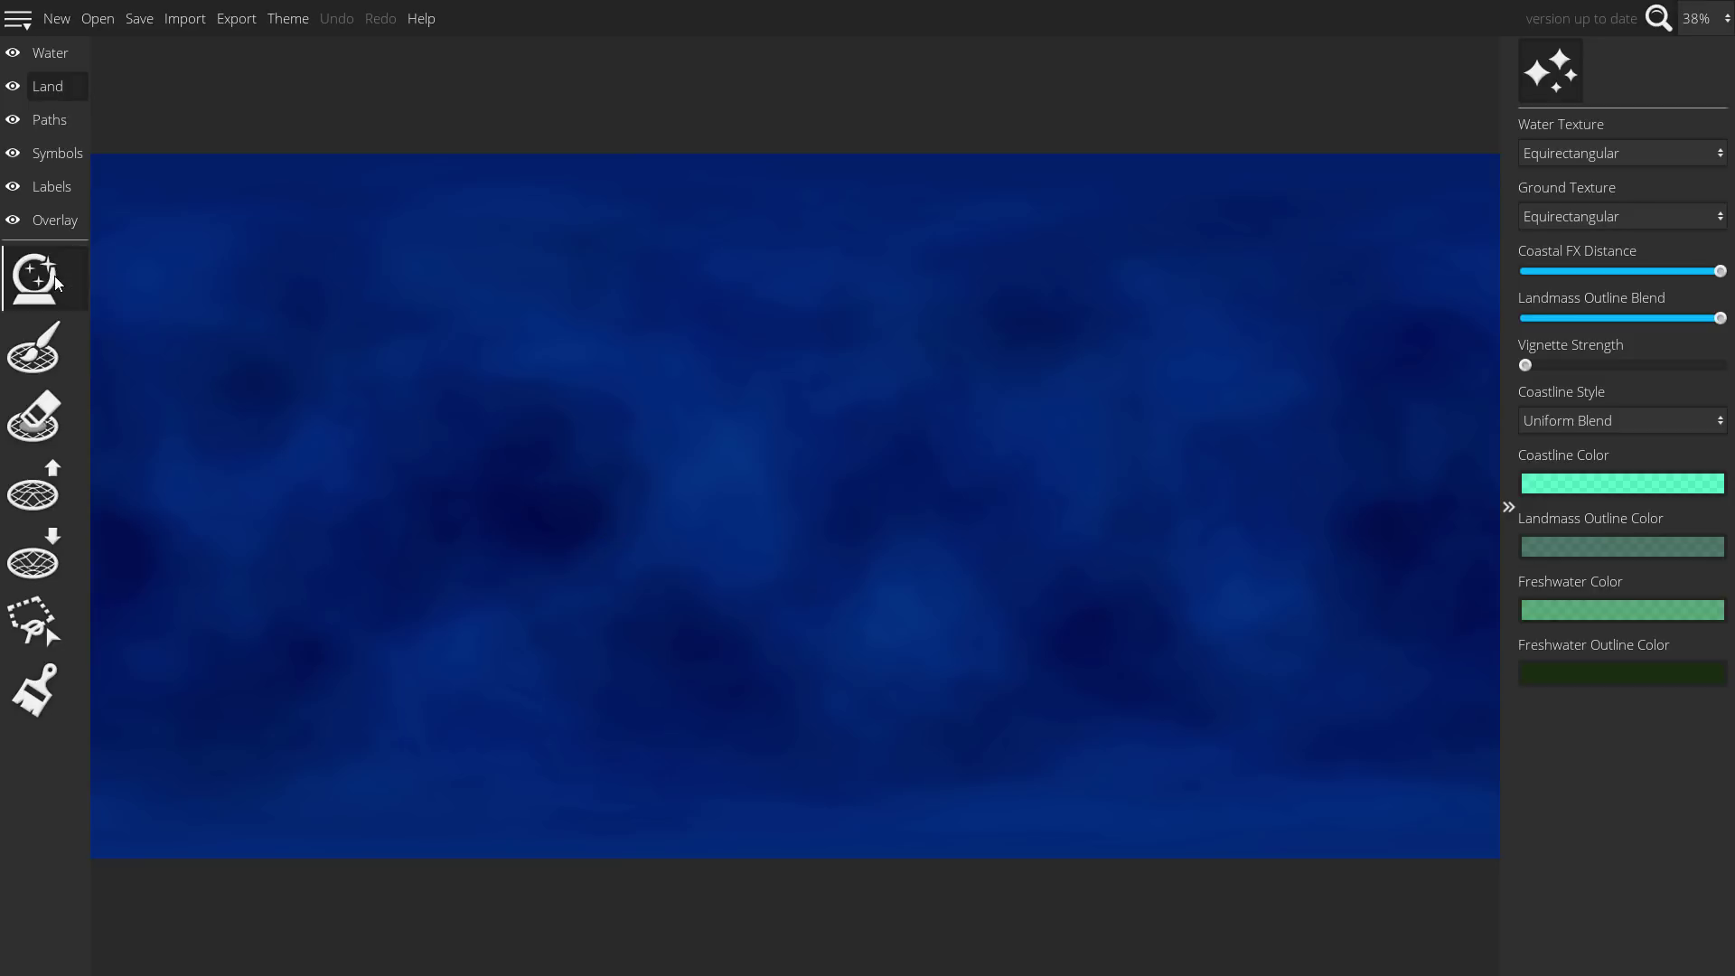
pyautogui.click(1583, 156)
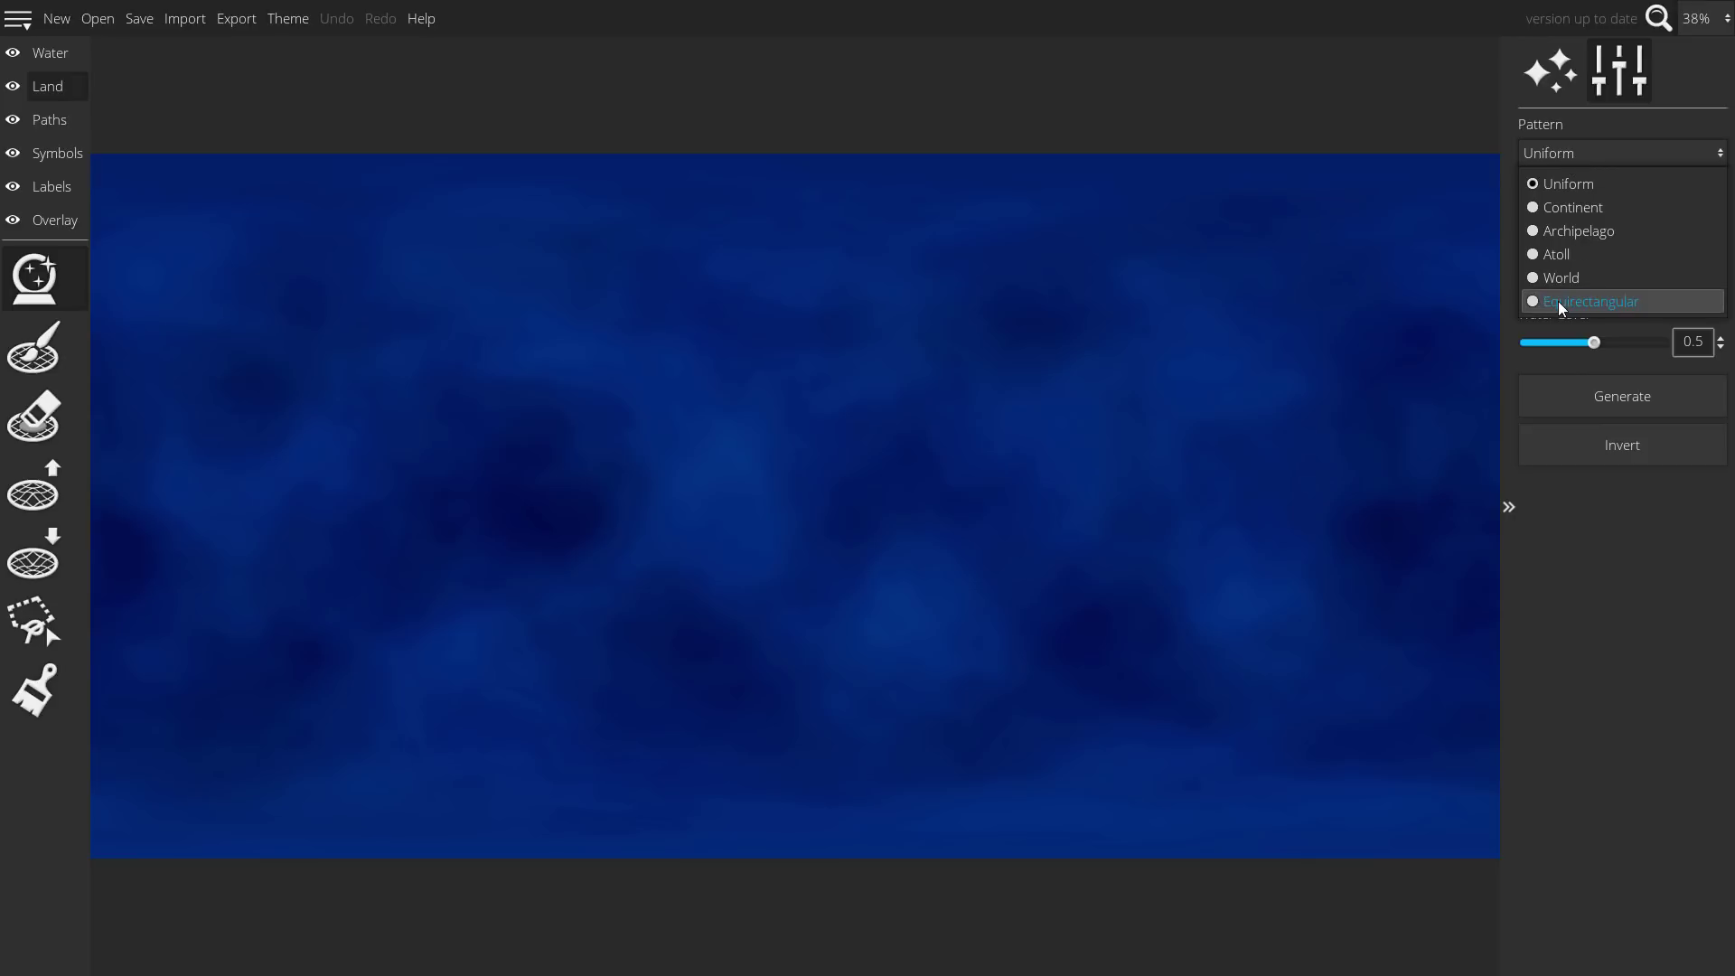
pyautogui.click(1623, 303)
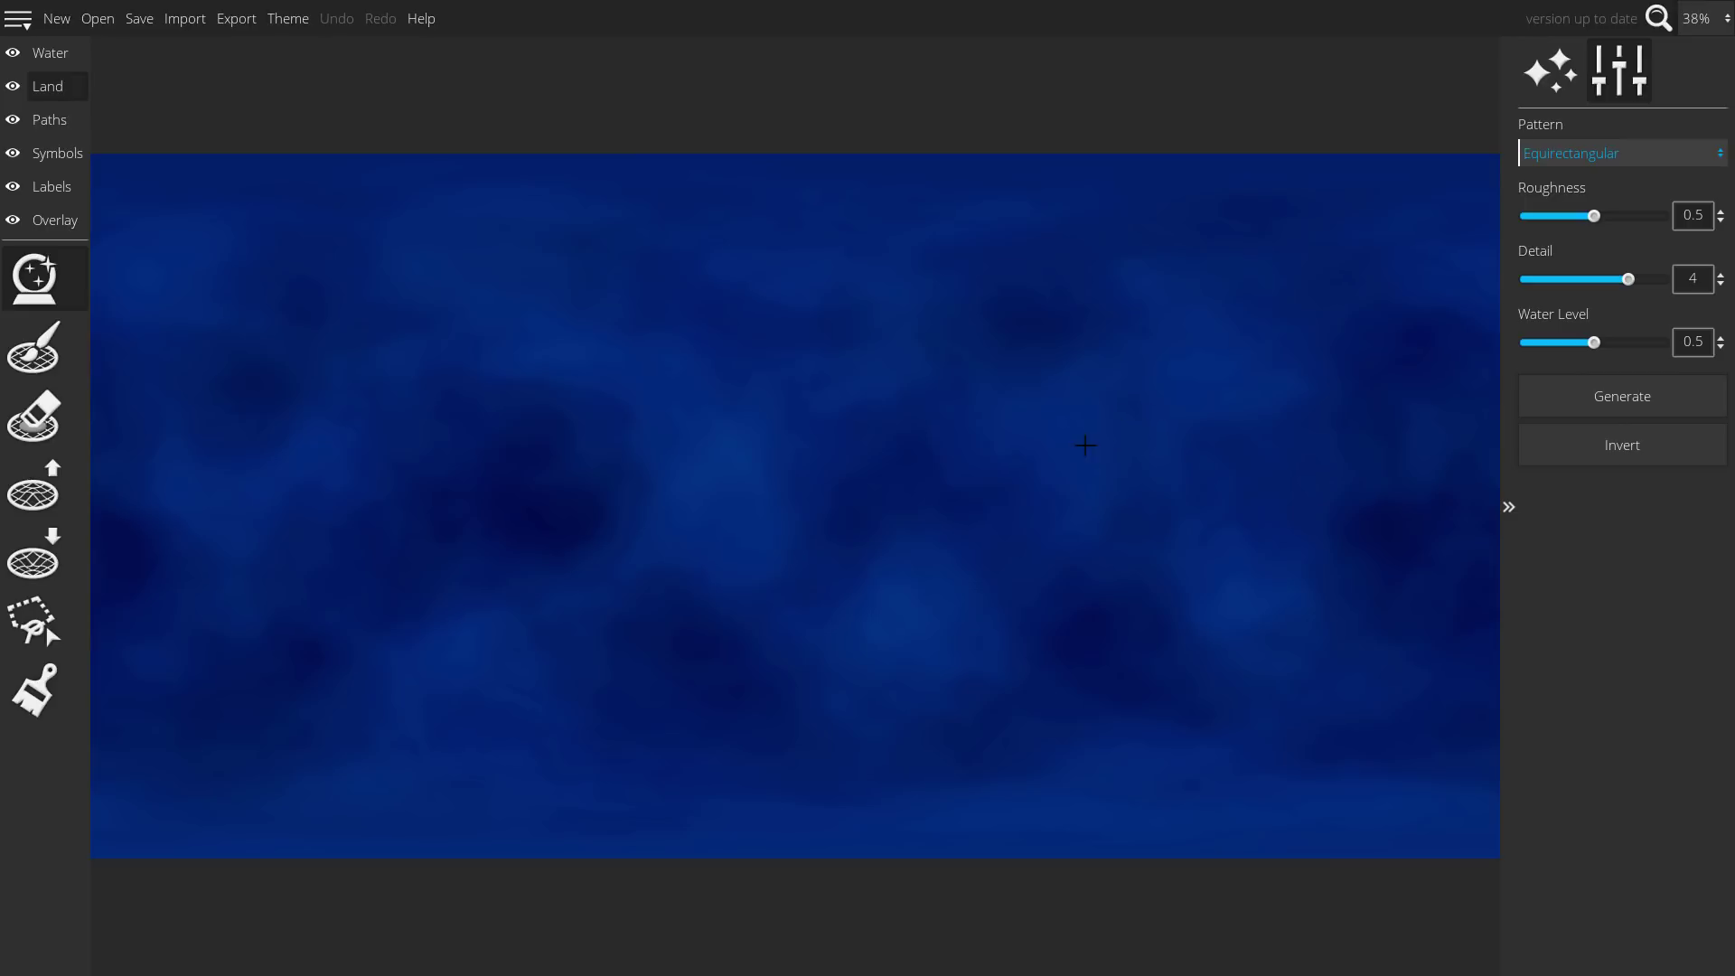
pyautogui.click(1614, 408)
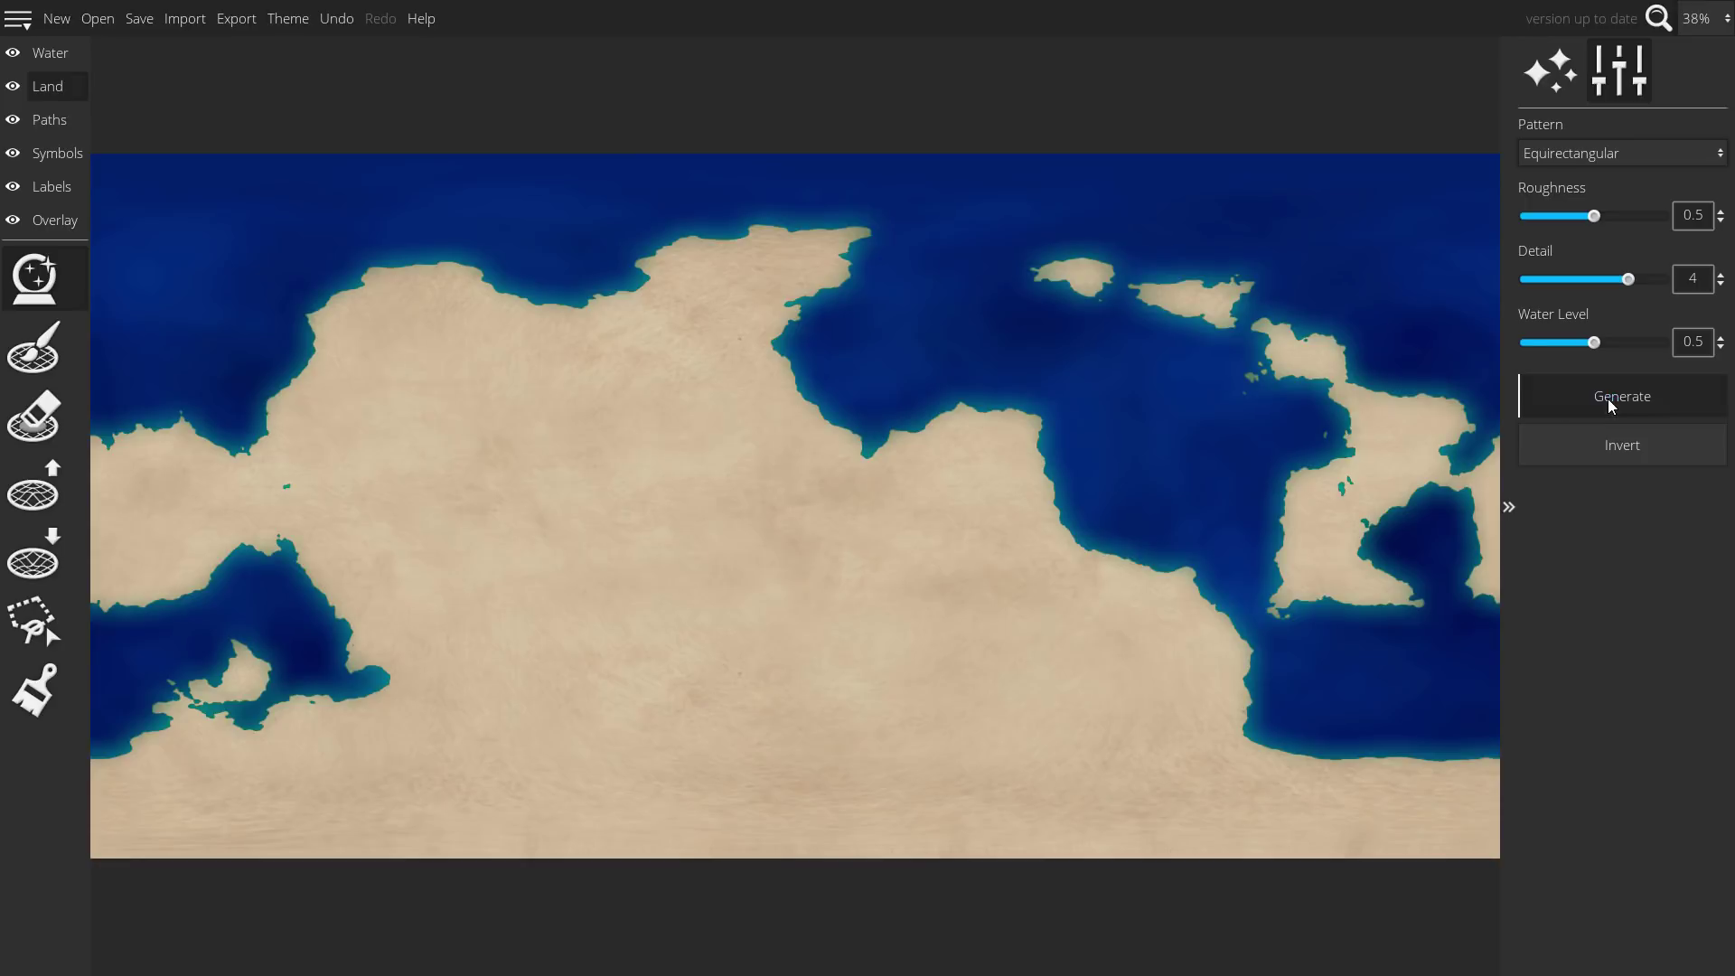
pyautogui.click(1608, 398)
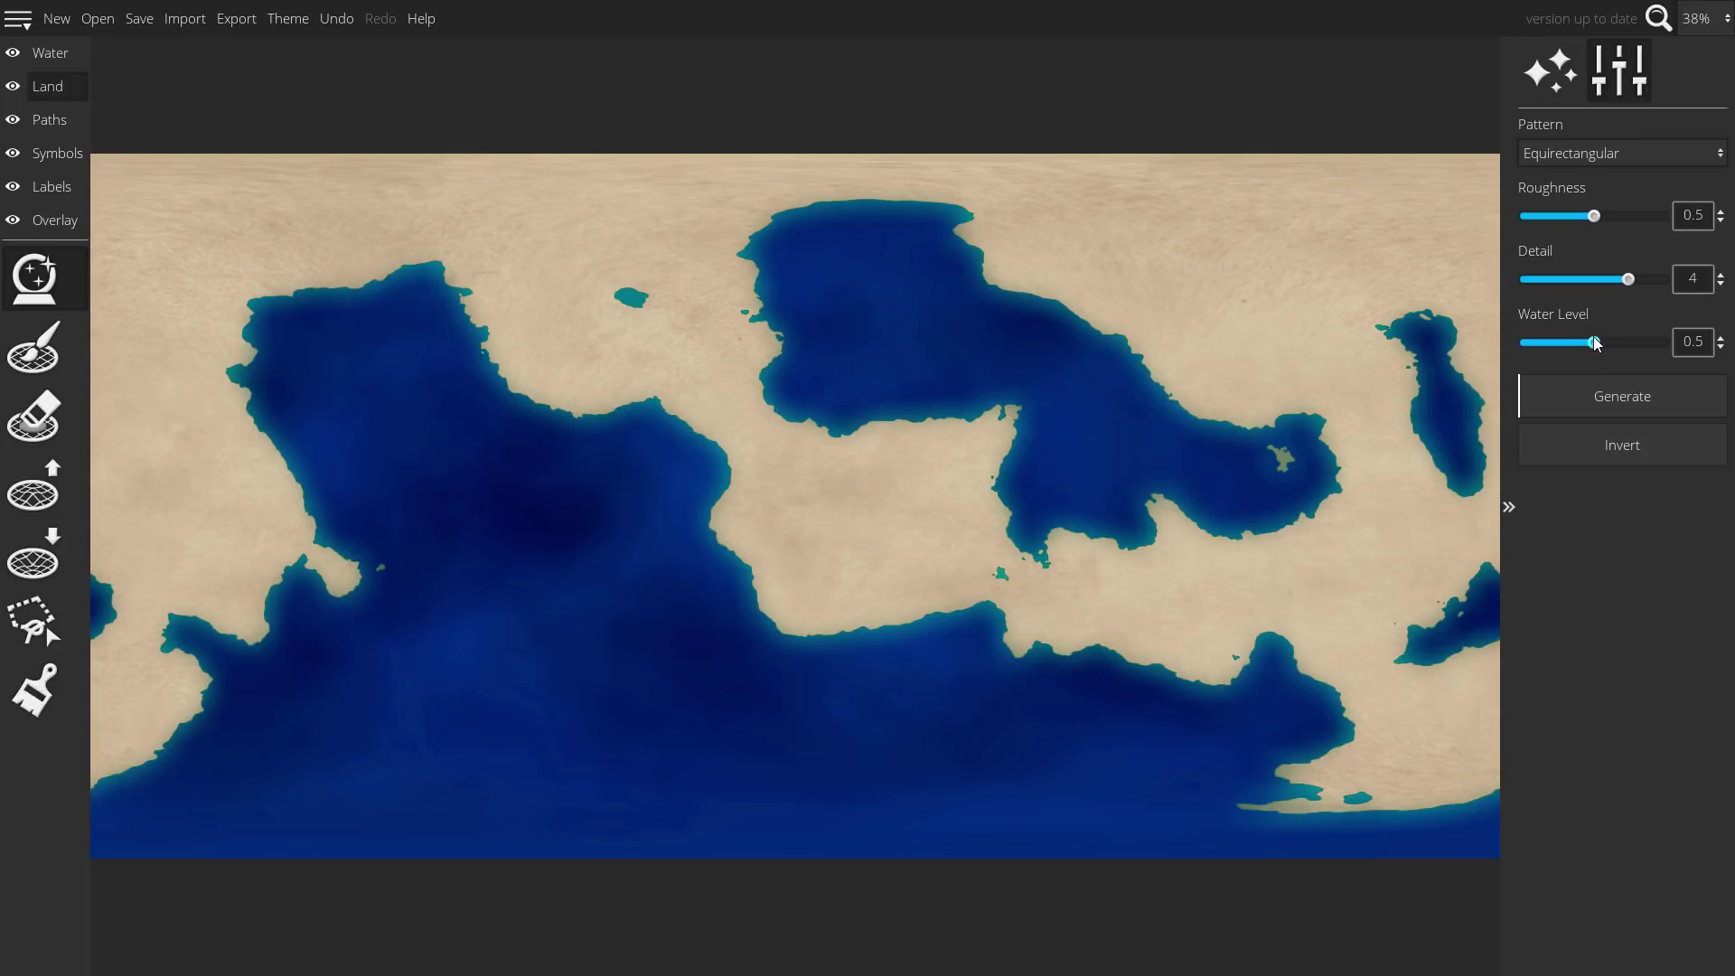
# Raise the Water Level to about 0.62 so three main continents and small islands remain.
pyautogui.moveTo(1596, 346)
pyautogui.mouseDown()
pyautogui.moveTo(1622, 348)
pyautogui.moveTo(1573, 349)
pyautogui.moveTo(1611, 349)
pyautogui.mouseUp()
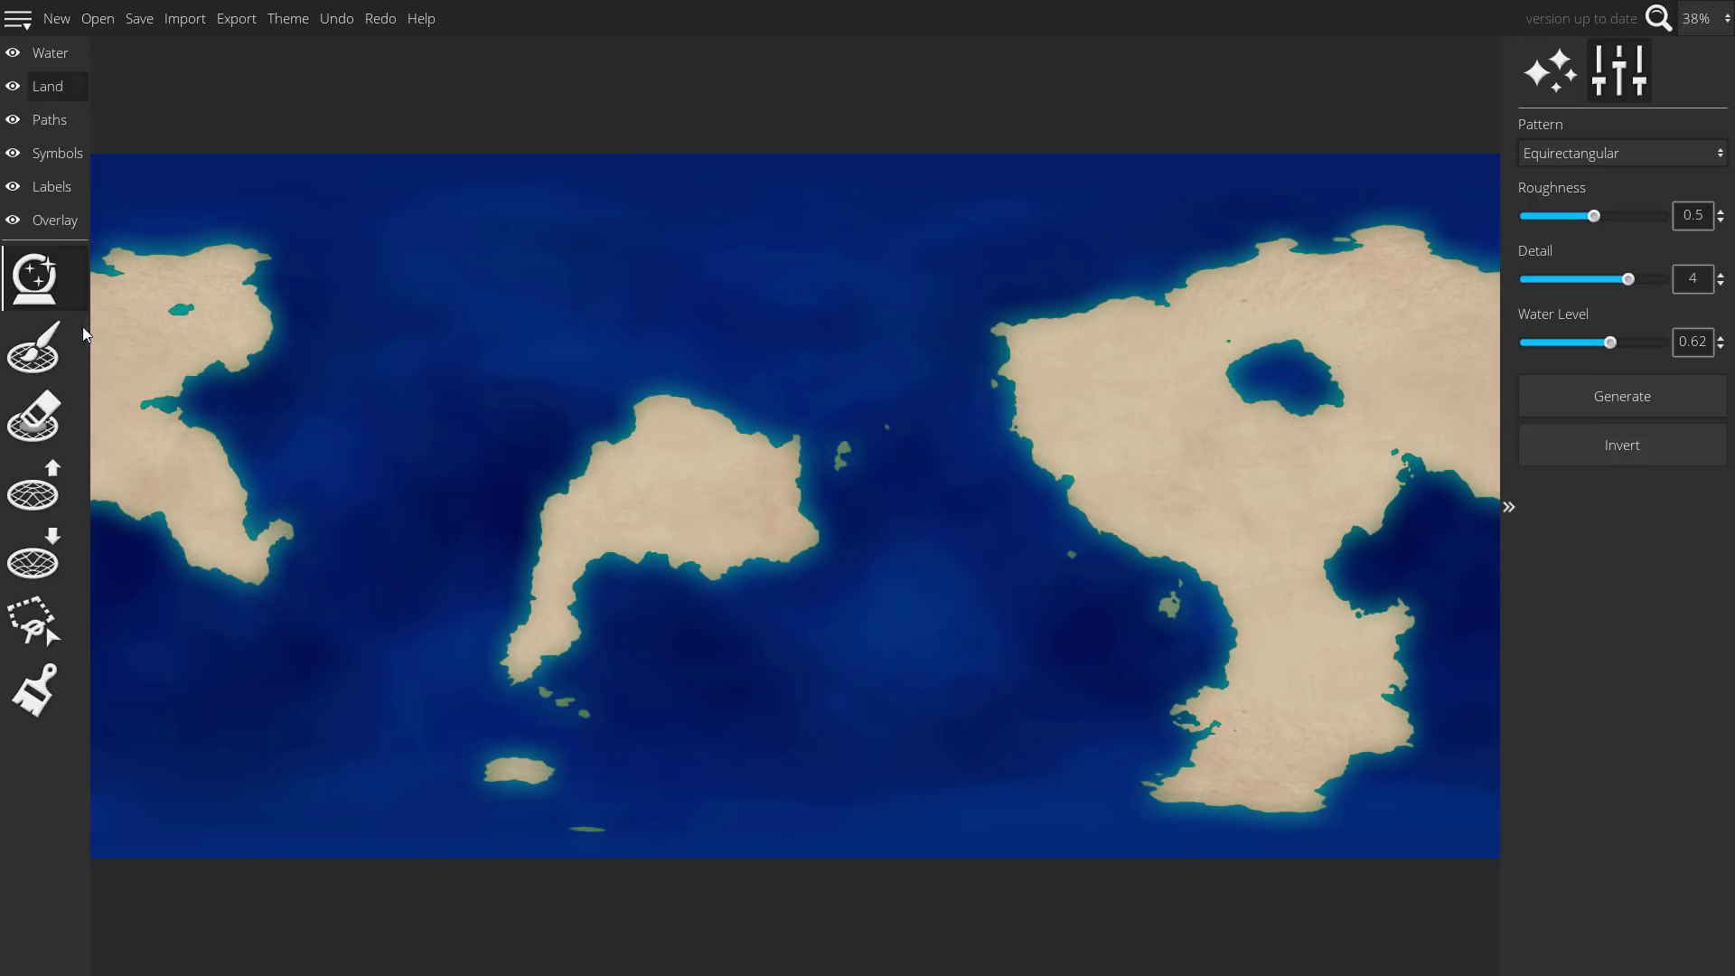
# Paint Forest, Desert Sand and Snow biomes across the continents with the Biome brush.
pyautogui.click(36, 692)
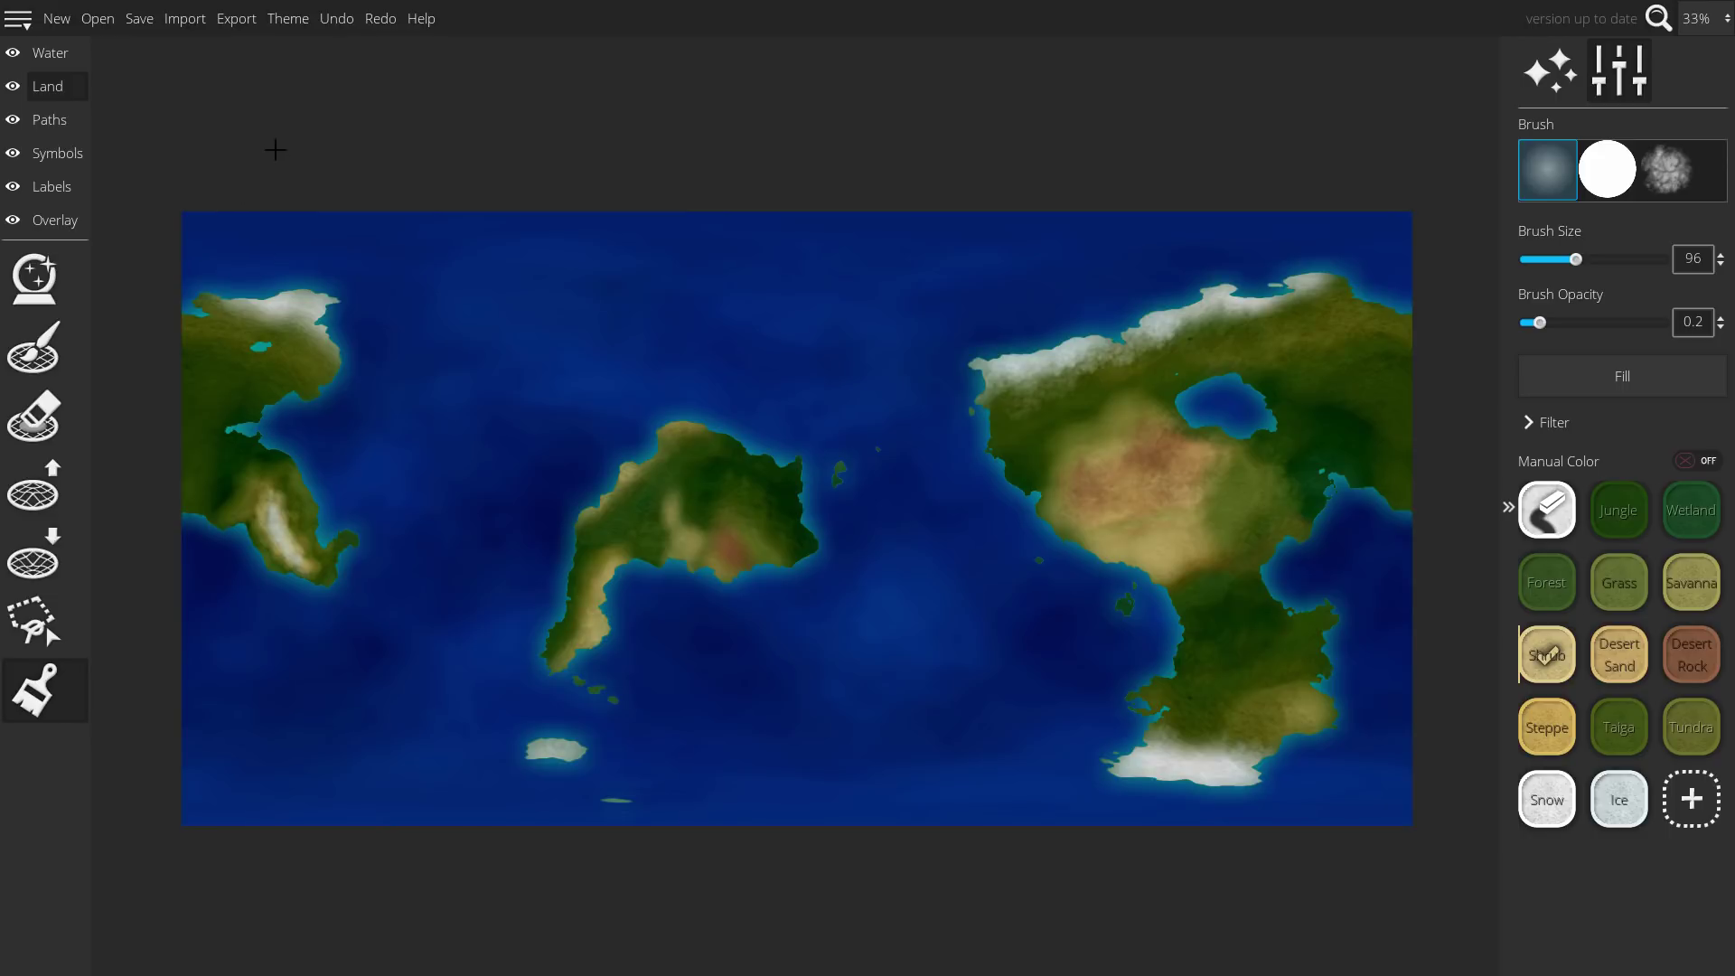
# Export the map as a PNG and open PlanetMaker's texture resolution options.
pyautogui.click(236, 20)
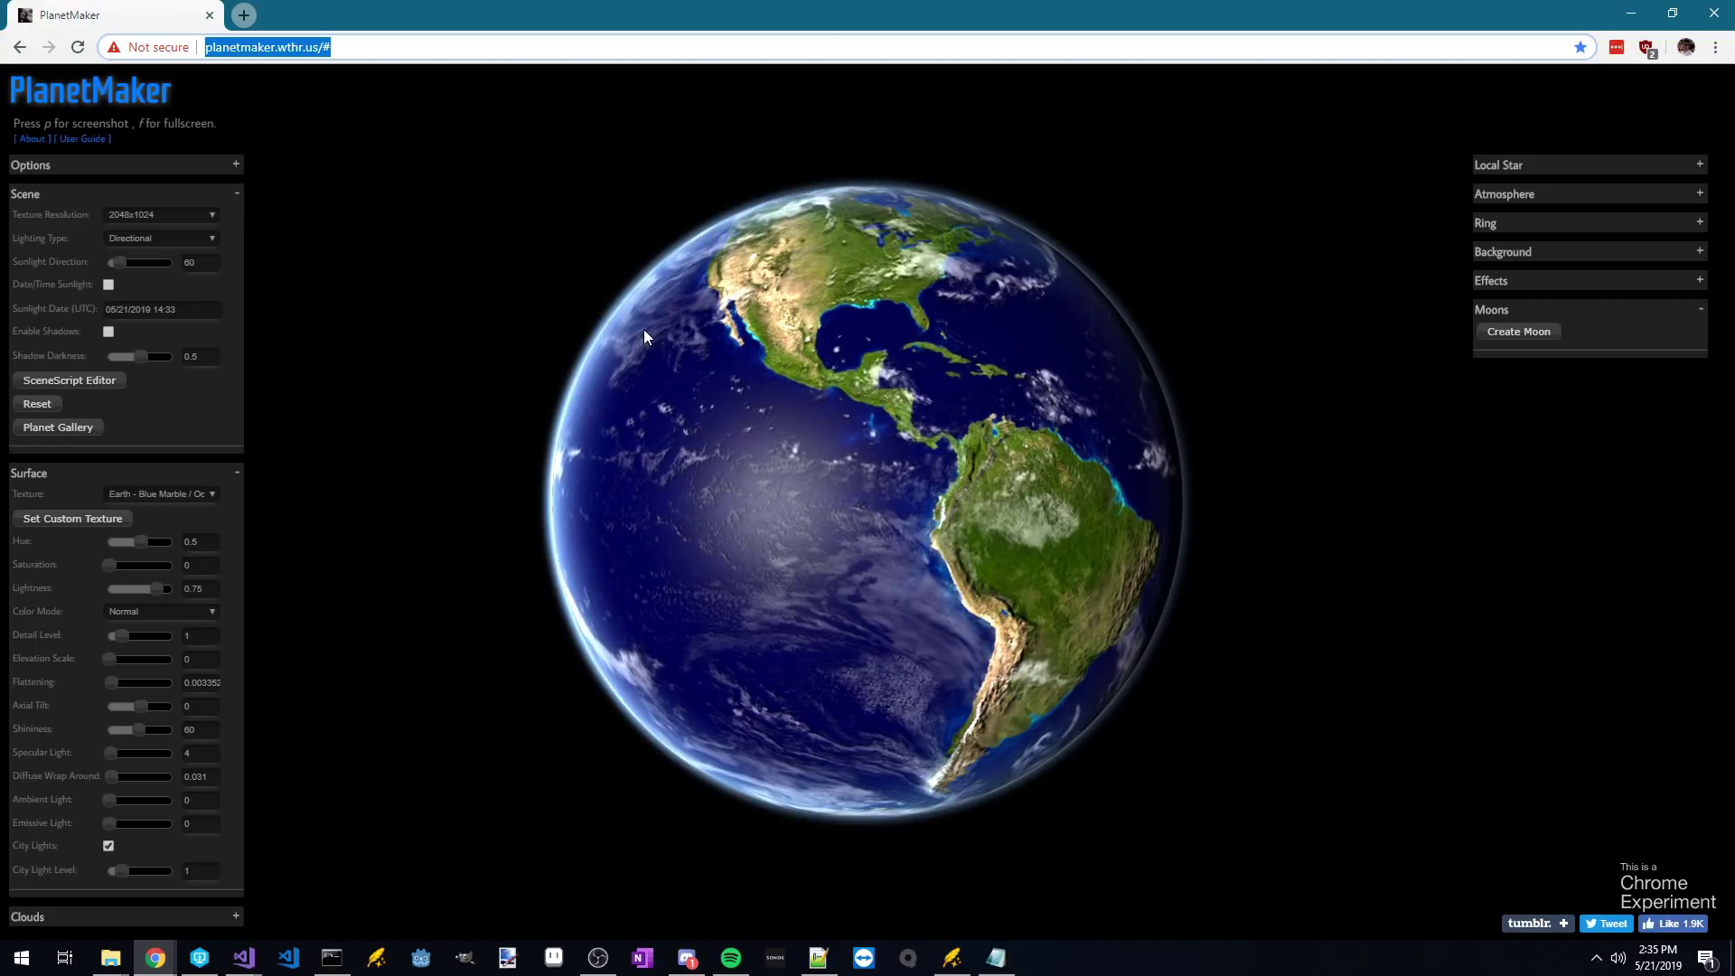
pyautogui.click(198, 217)
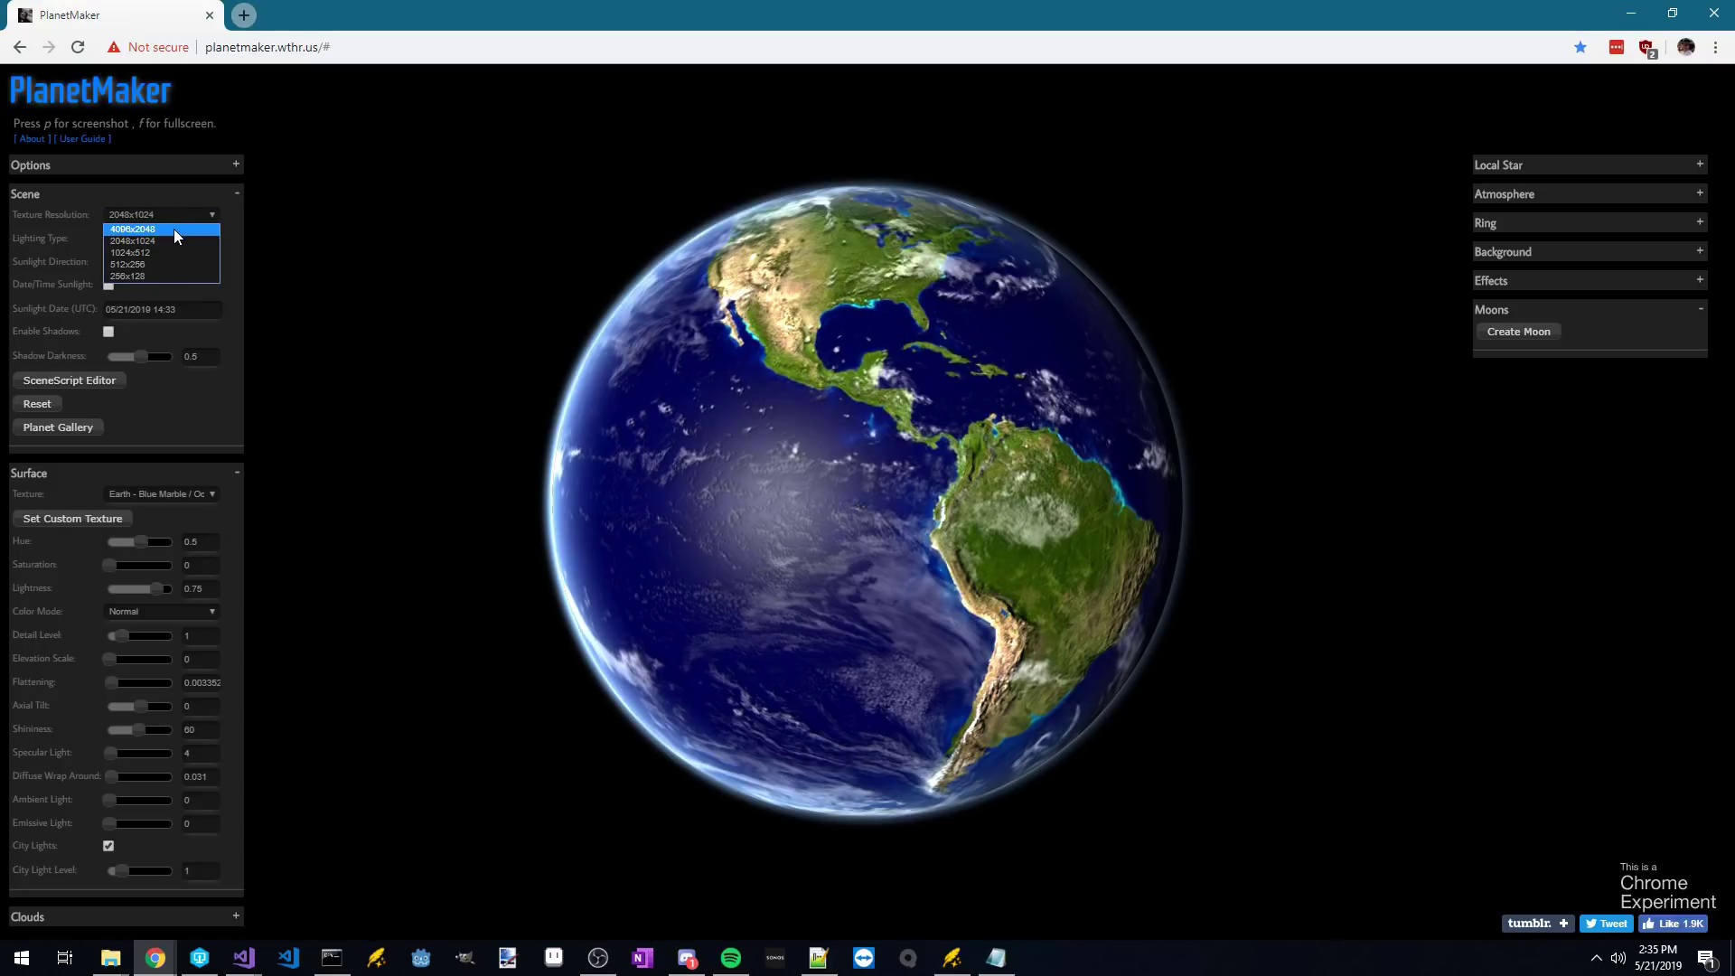
# Set texture resolution to 4096x2048 and upload surface.png as the custom Surface texture.
pyautogui.click(173, 229)
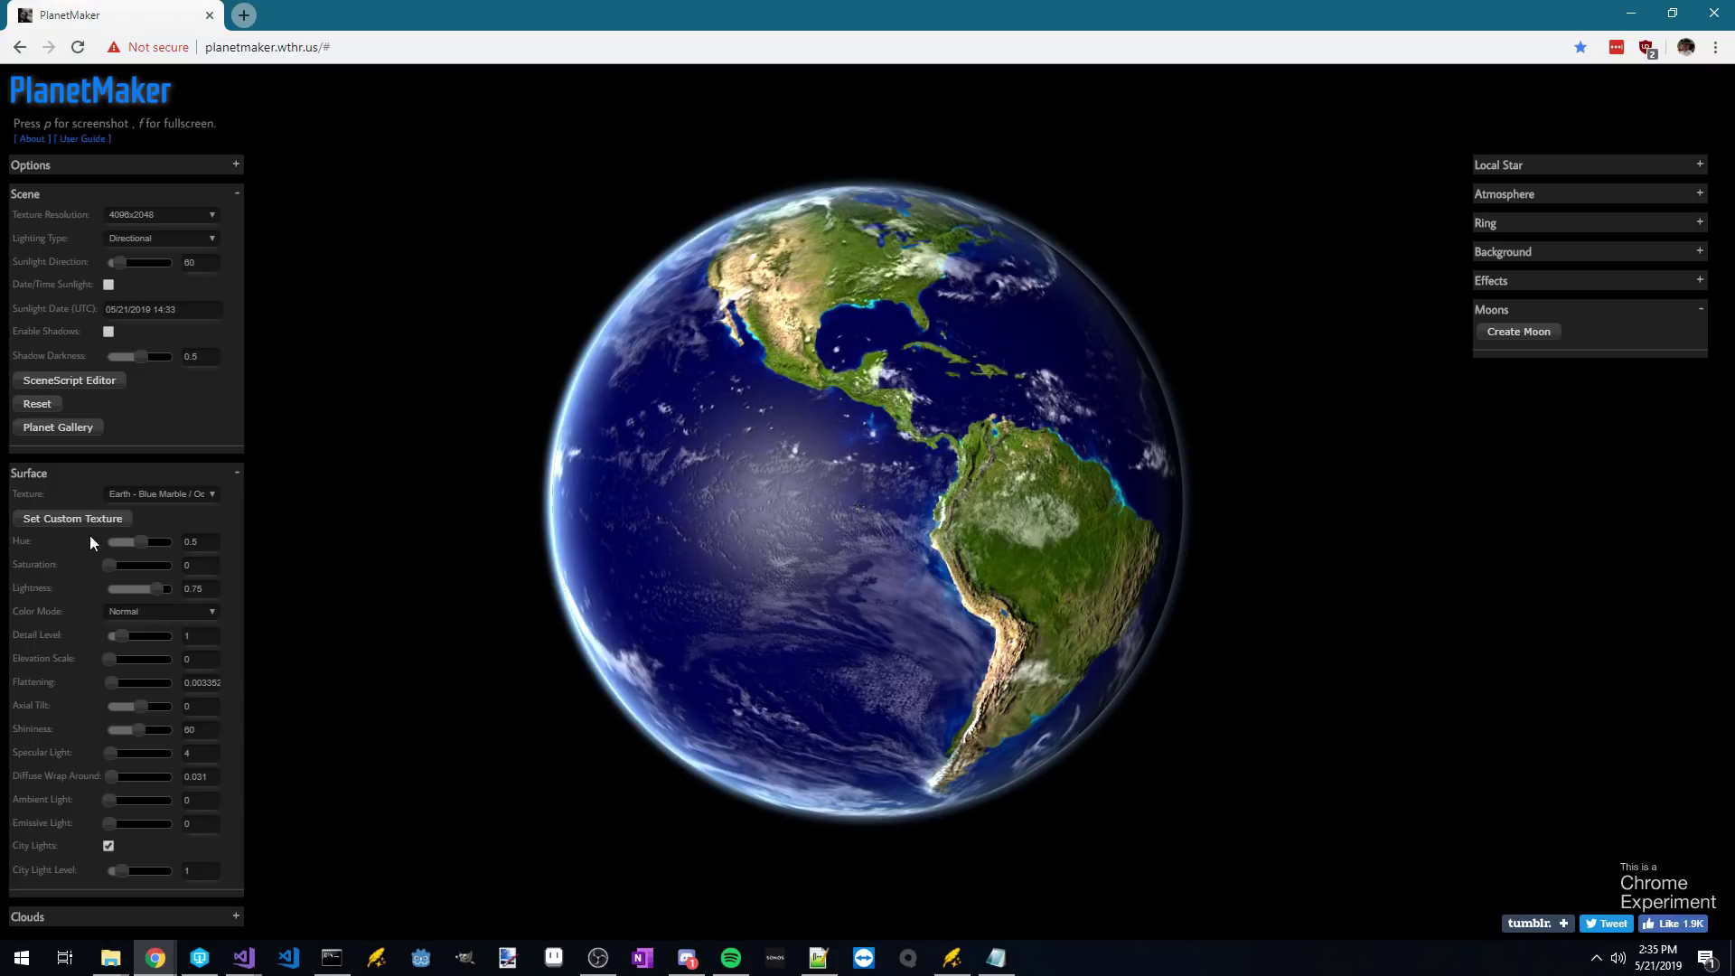
pyautogui.click(69, 520)
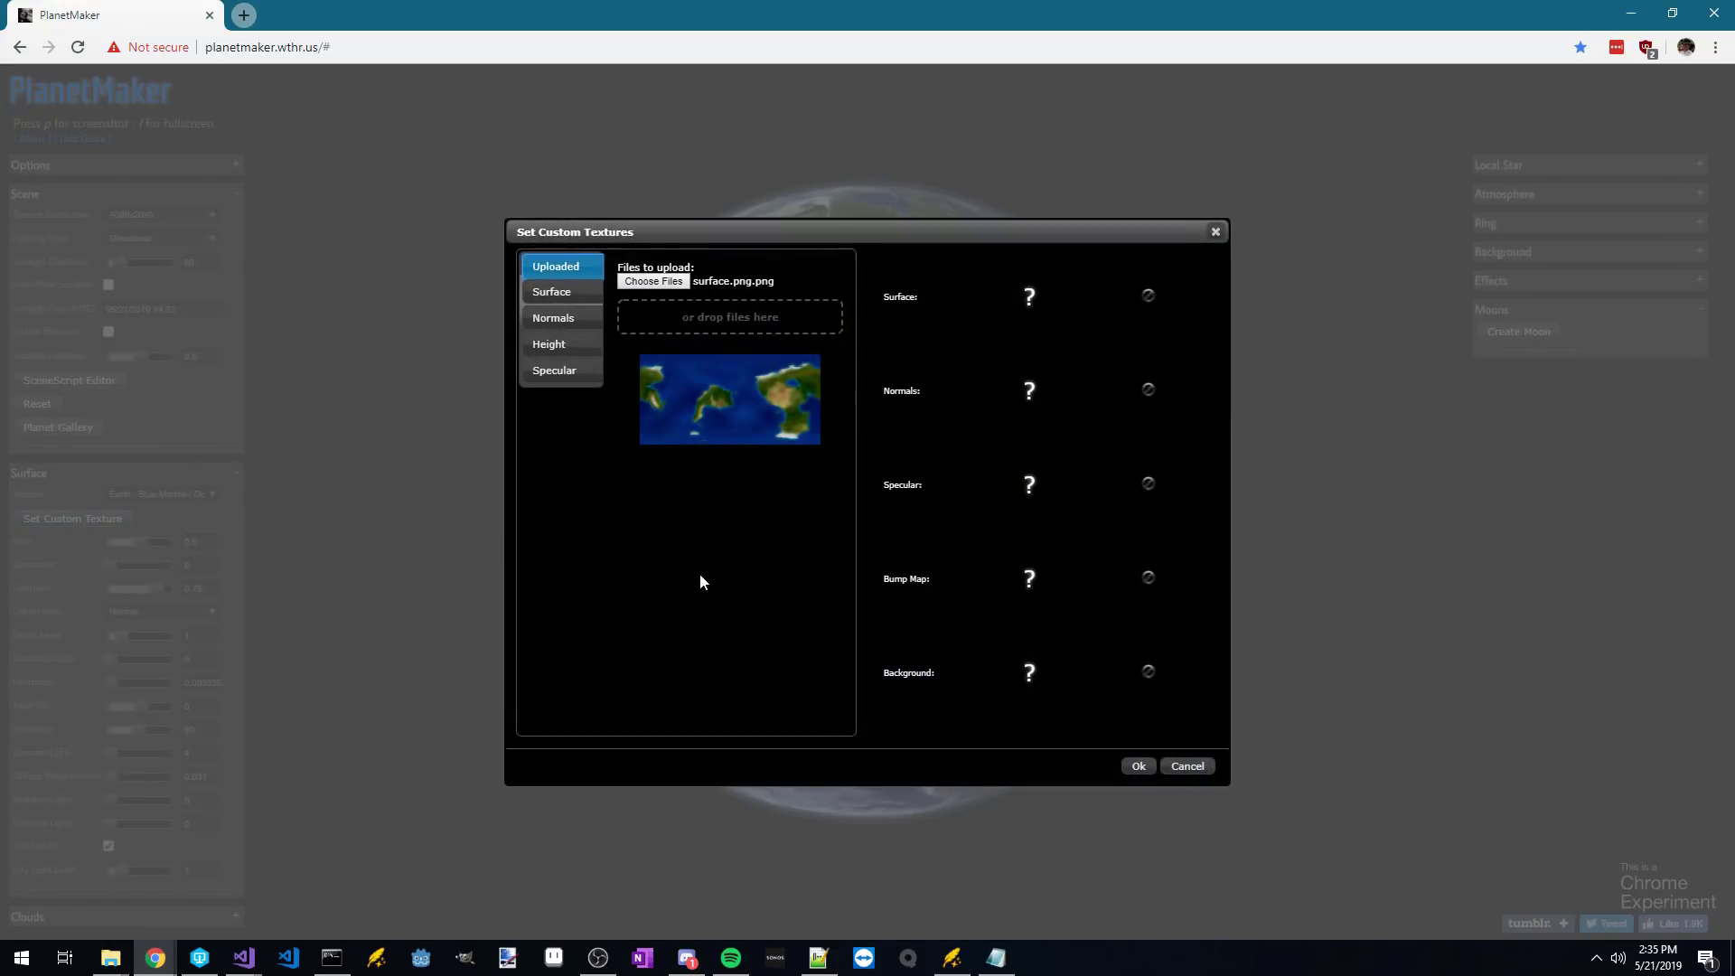
pyautogui.click(638, 283)
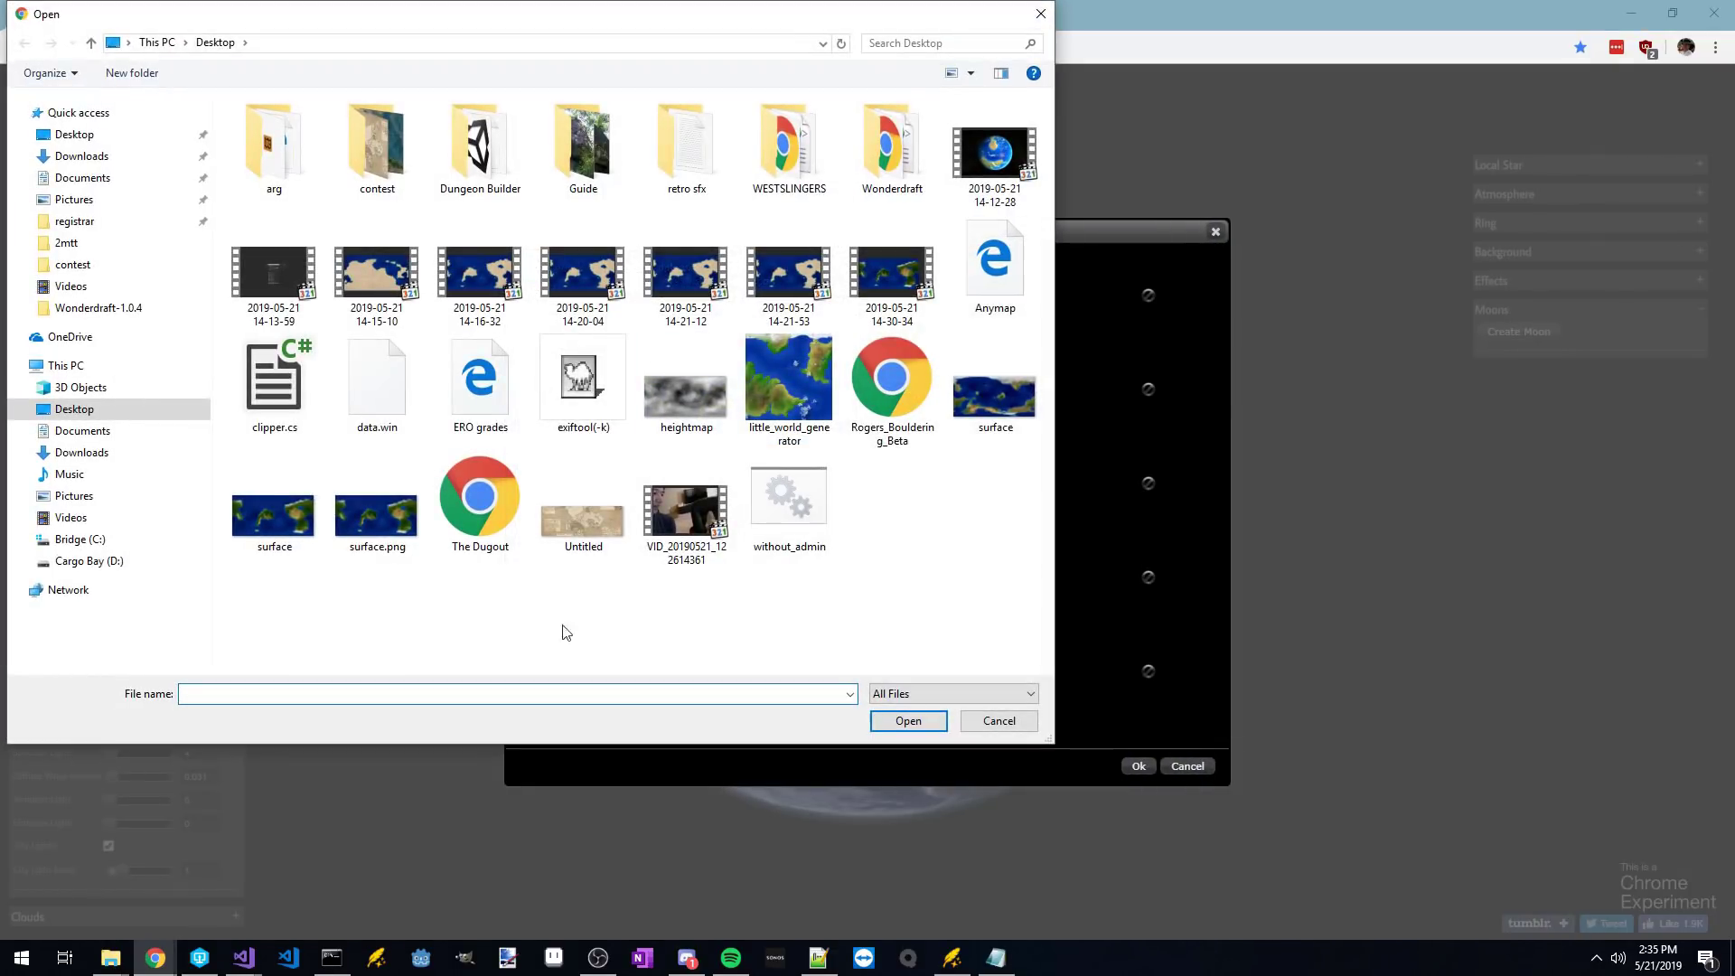
pyautogui.click(371, 532)
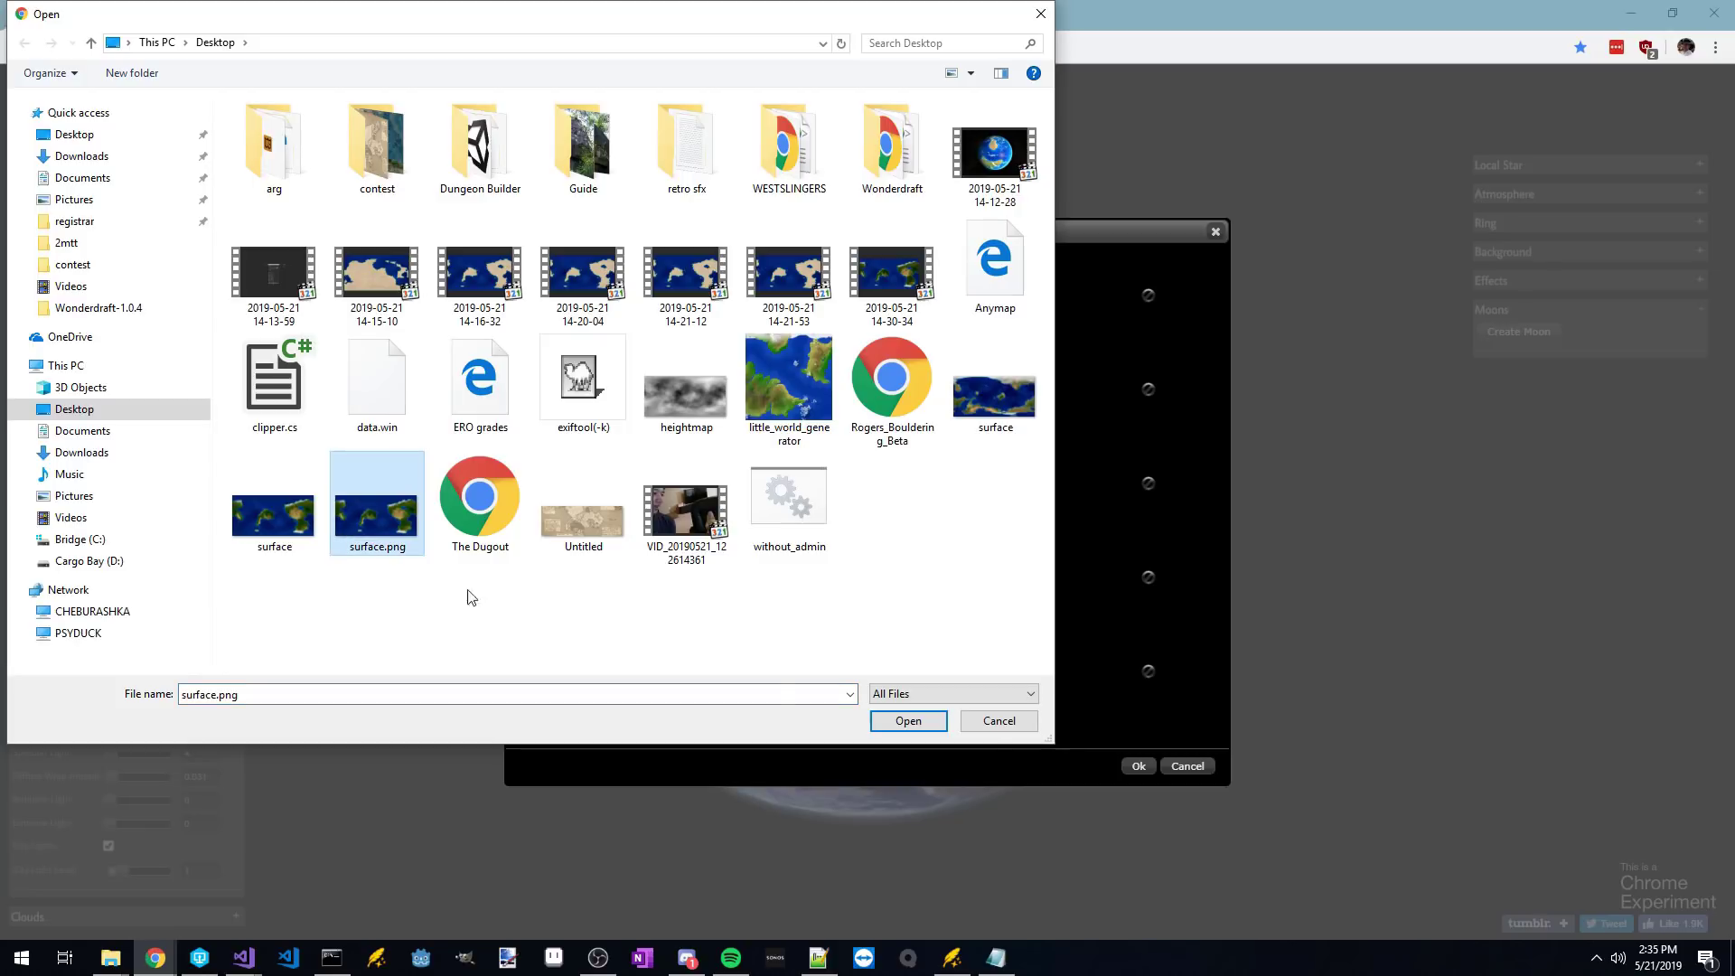
pyautogui.click(908, 721)
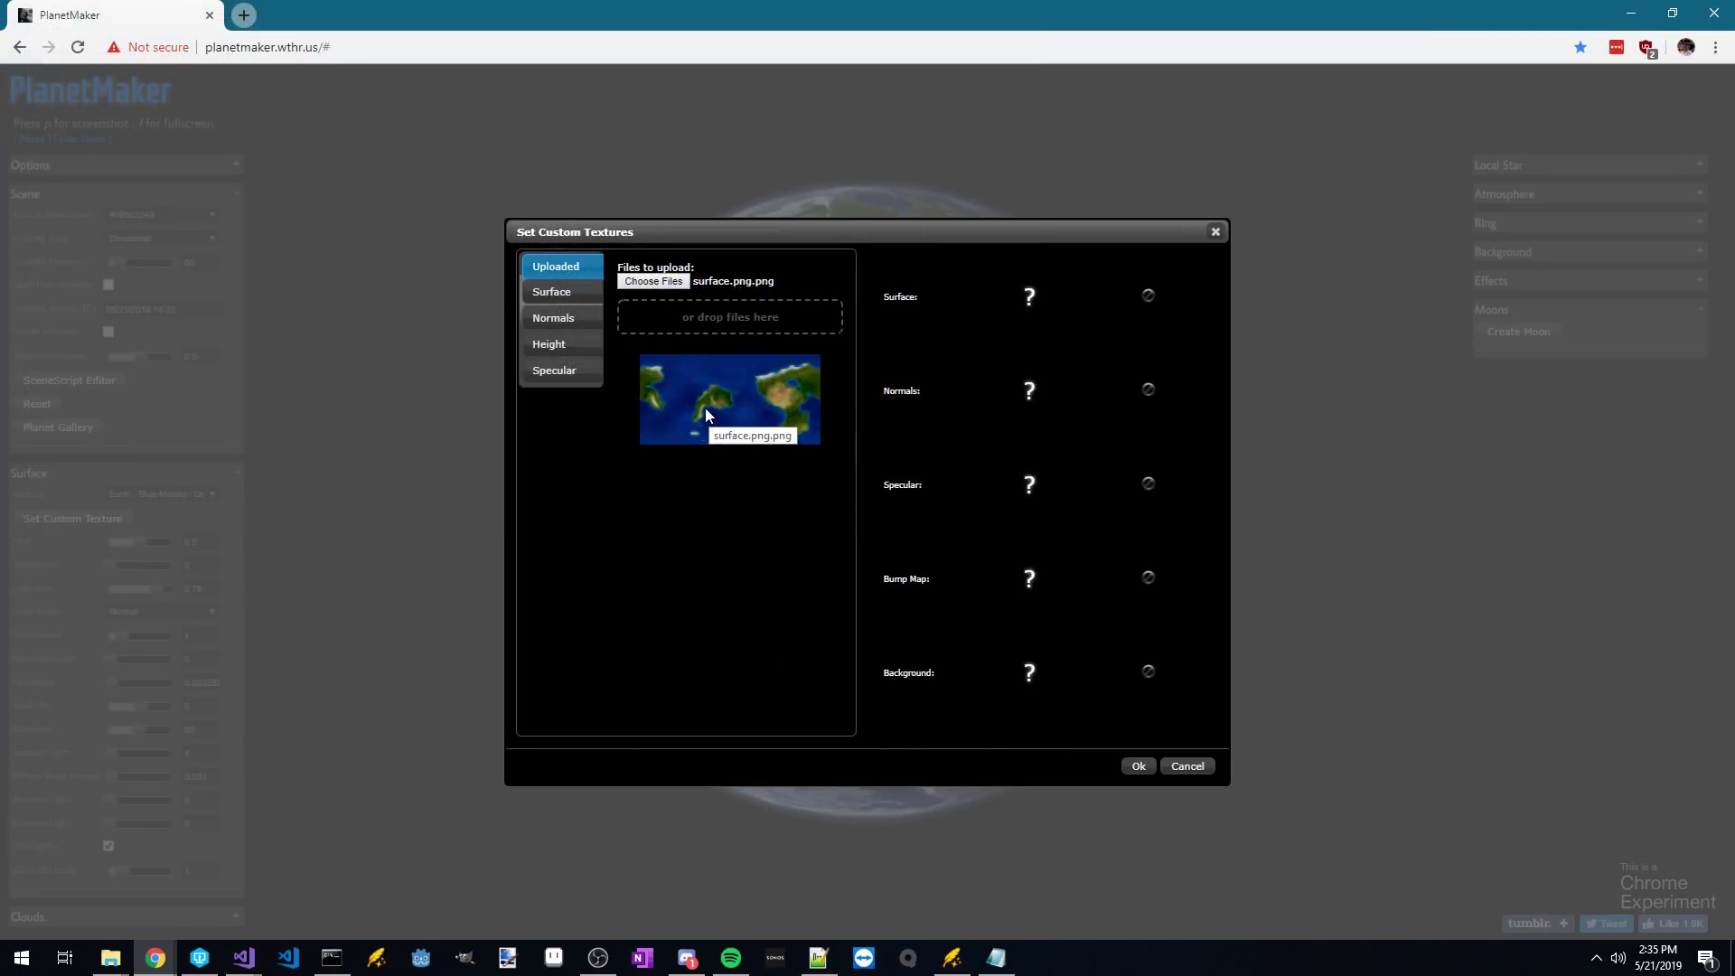
pyautogui.moveTo(705, 408); pyautogui.dragTo(1050, 326)
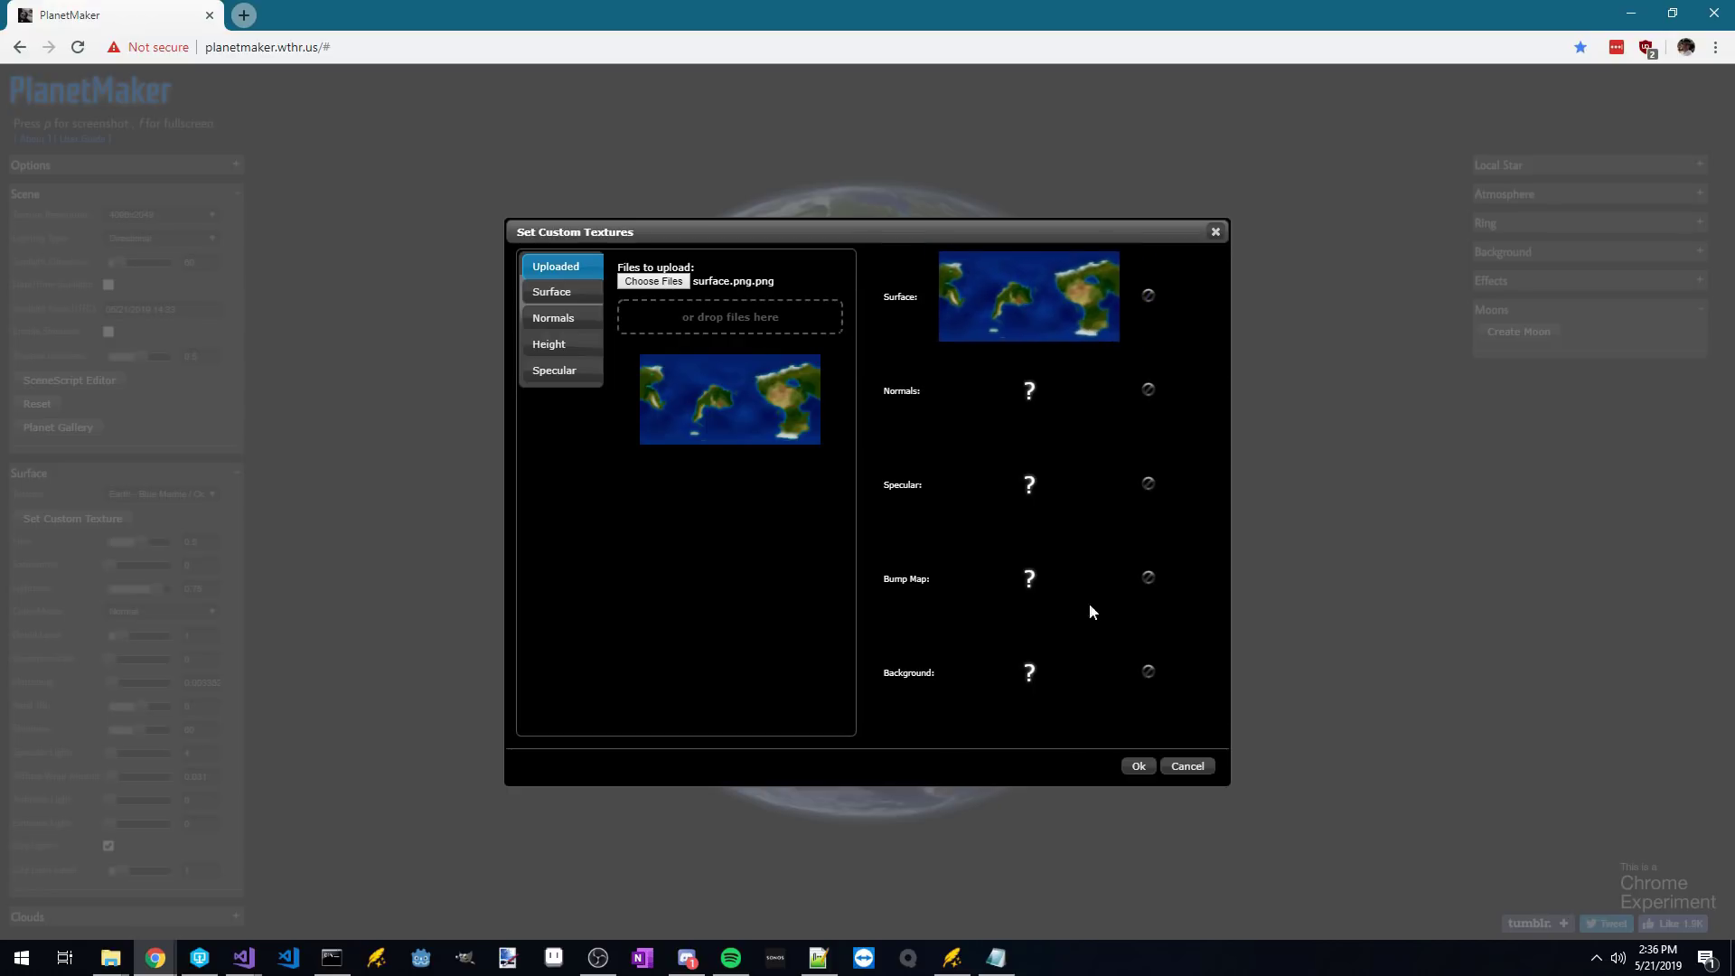
pyautogui.click(1140, 767)
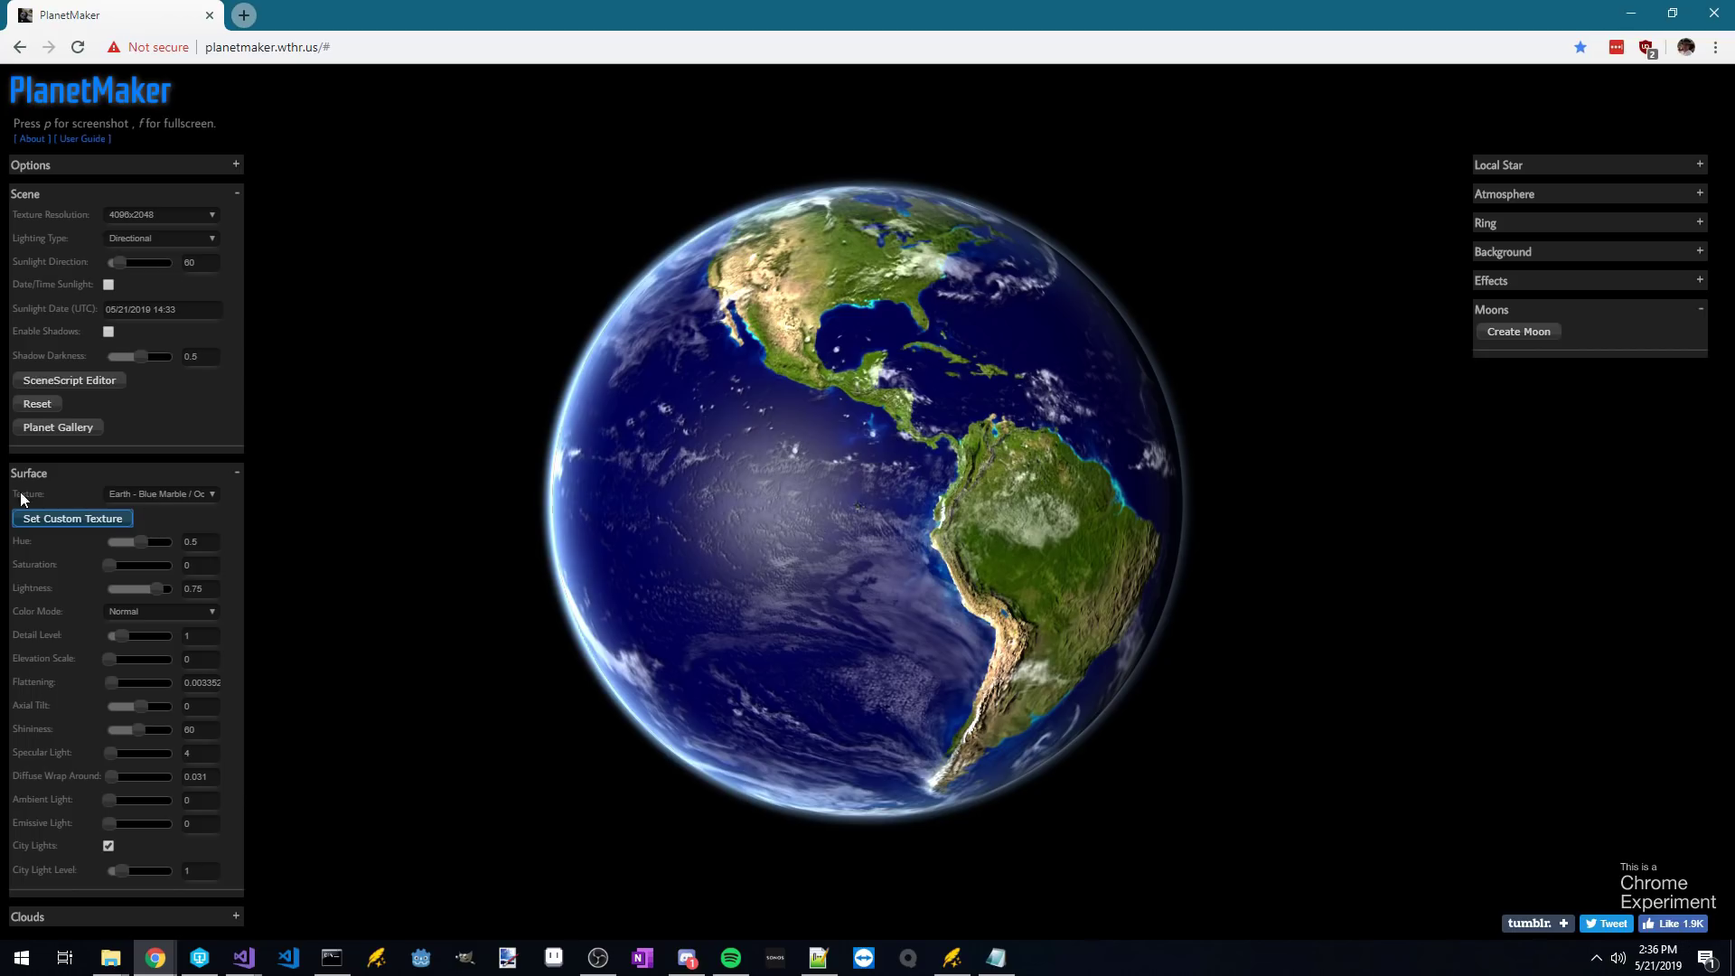
# Switch the surface texture to Custom and rotate the globe to inspect the green-yellow continent.
pyautogui.click(161, 494)
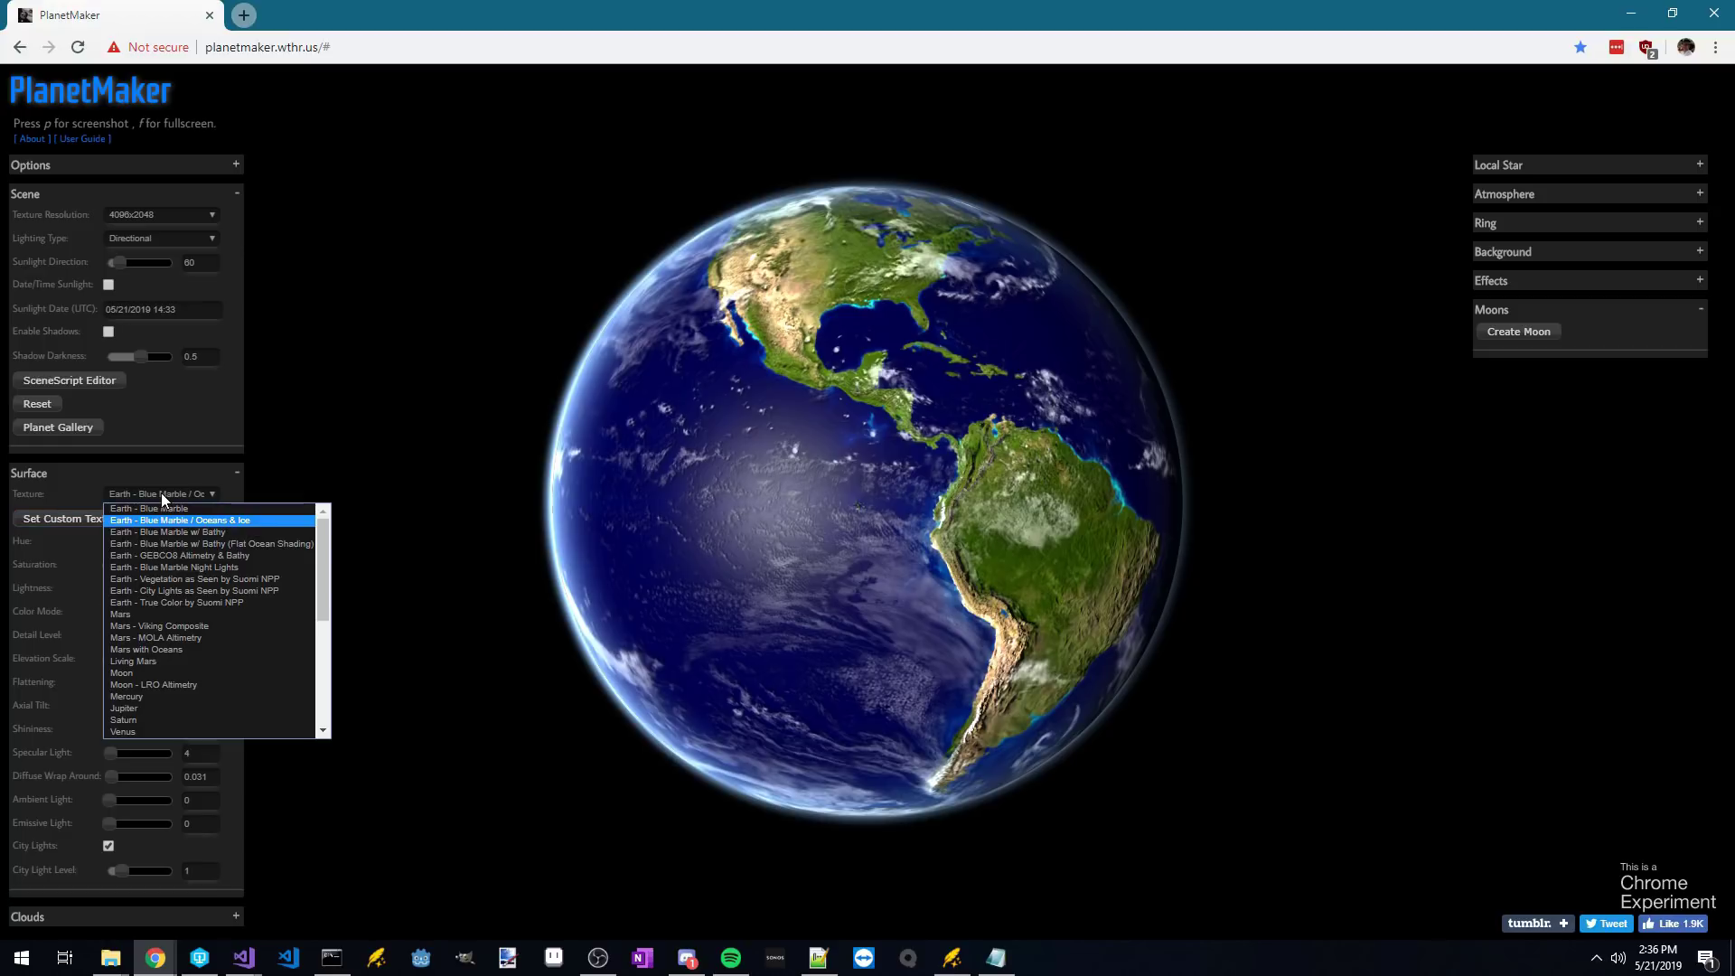
pyautogui.scroll(-3, 216, 620)
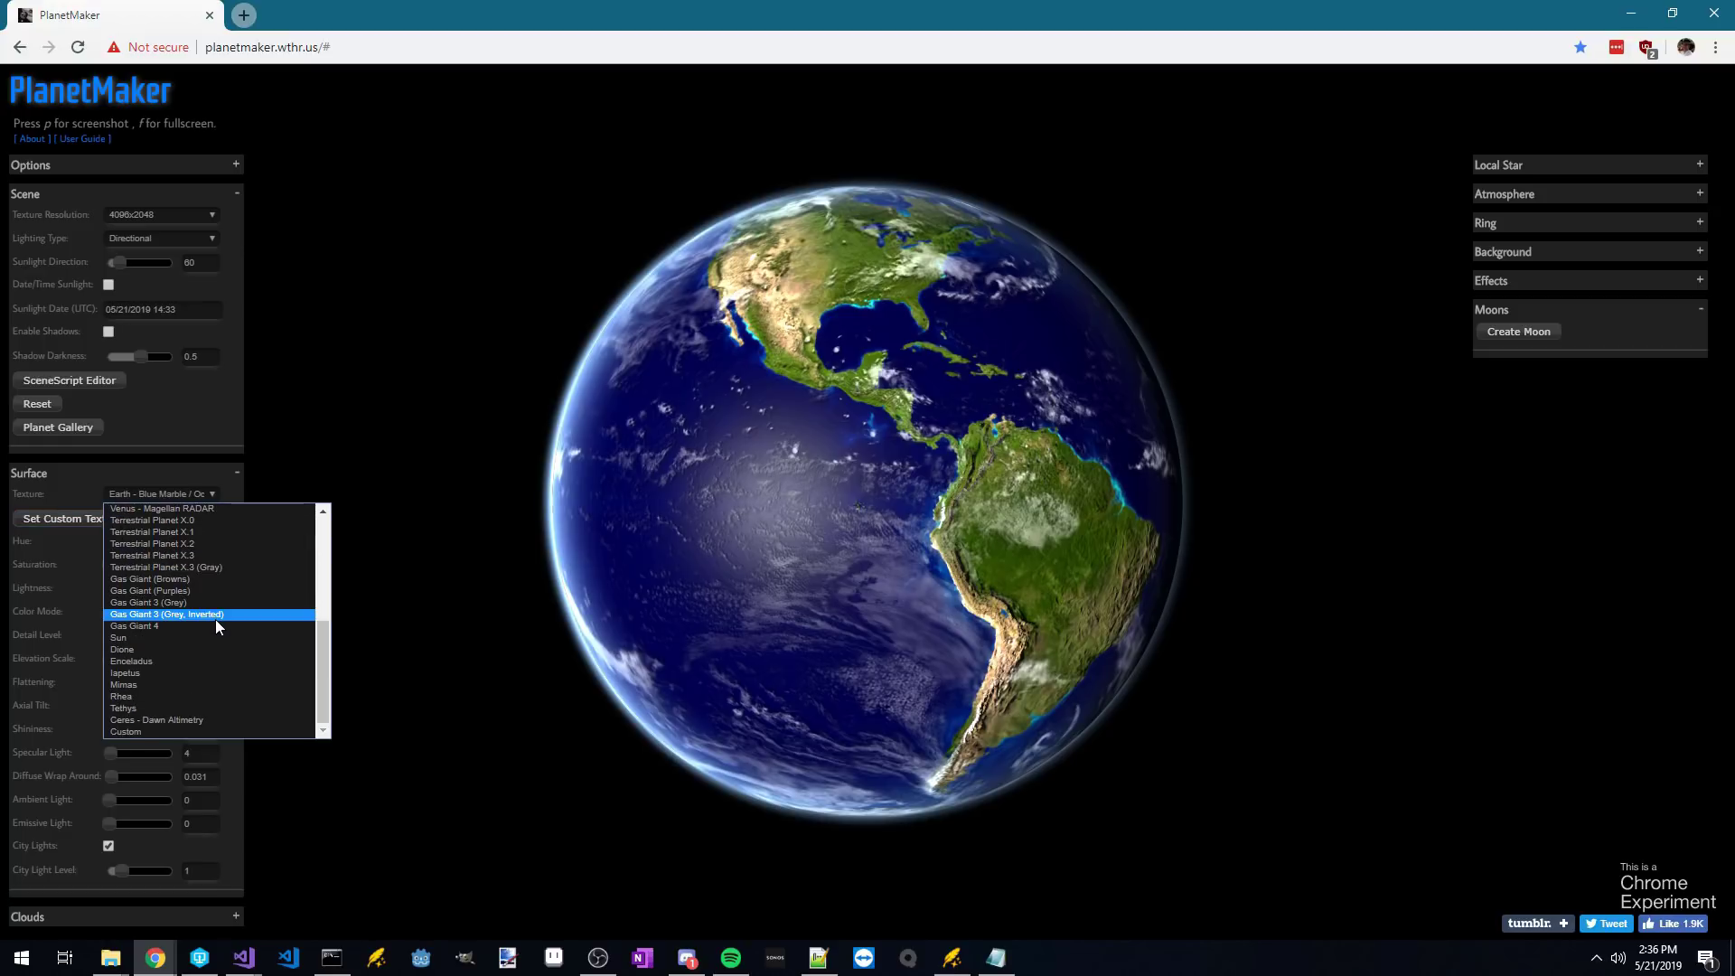
pyautogui.click(126, 732)
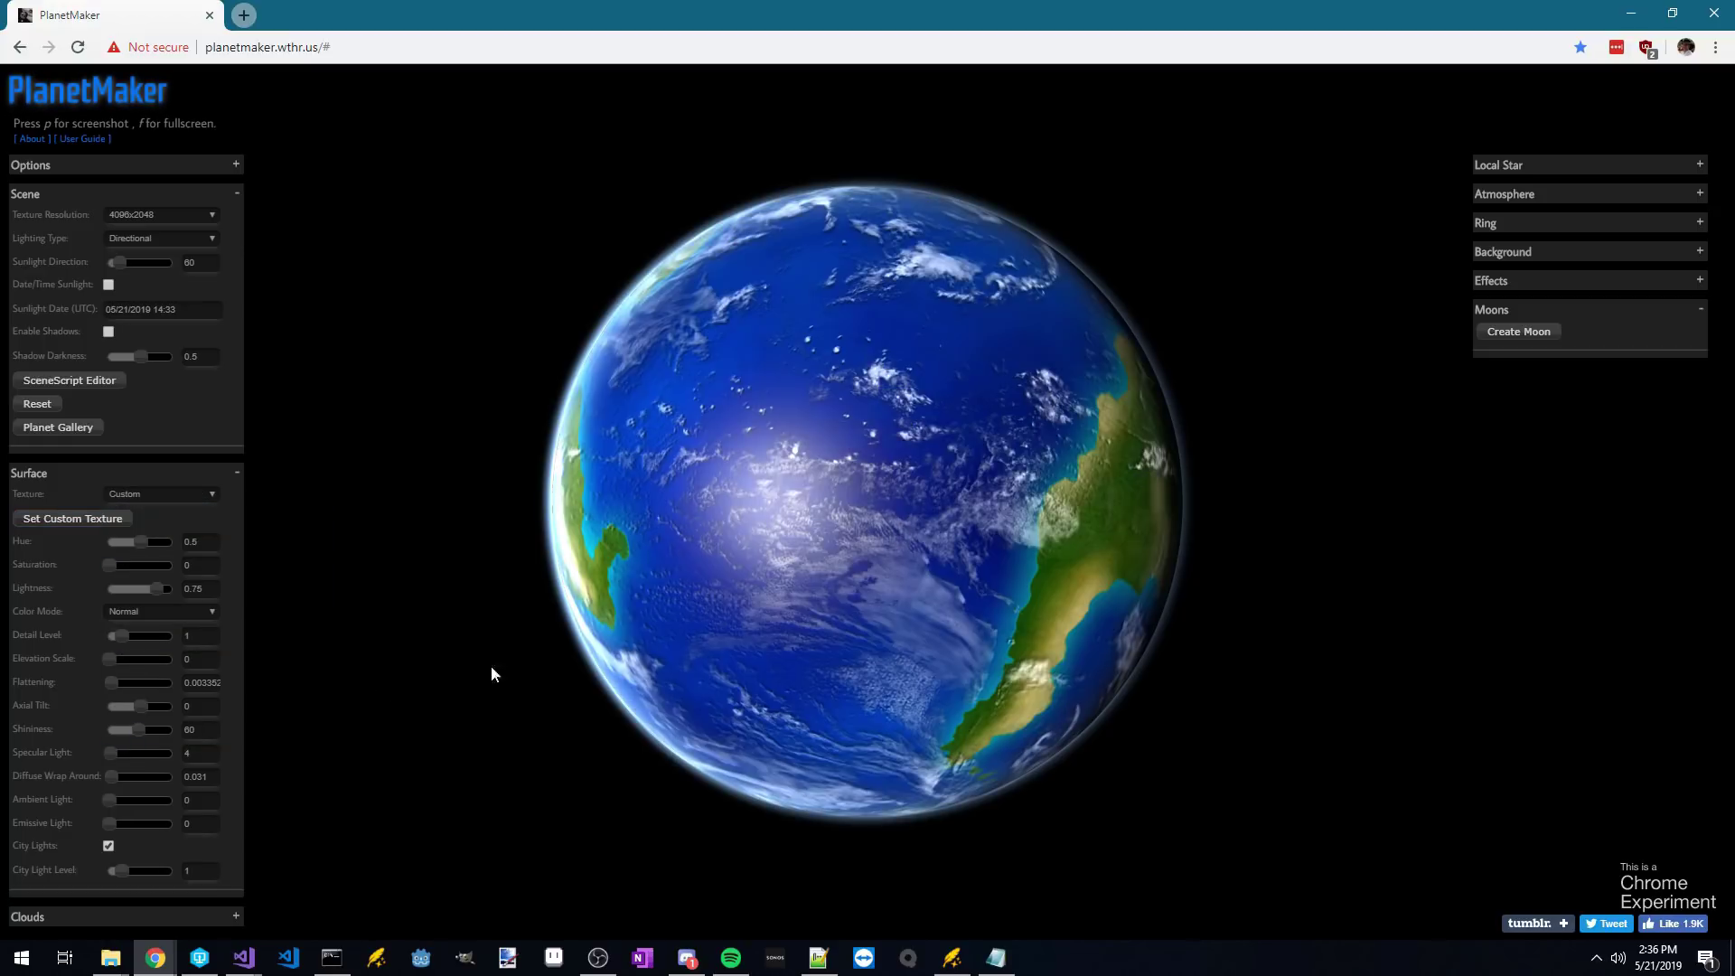
pyautogui.moveTo(600, 530); pyautogui.dragTo(696, 452)
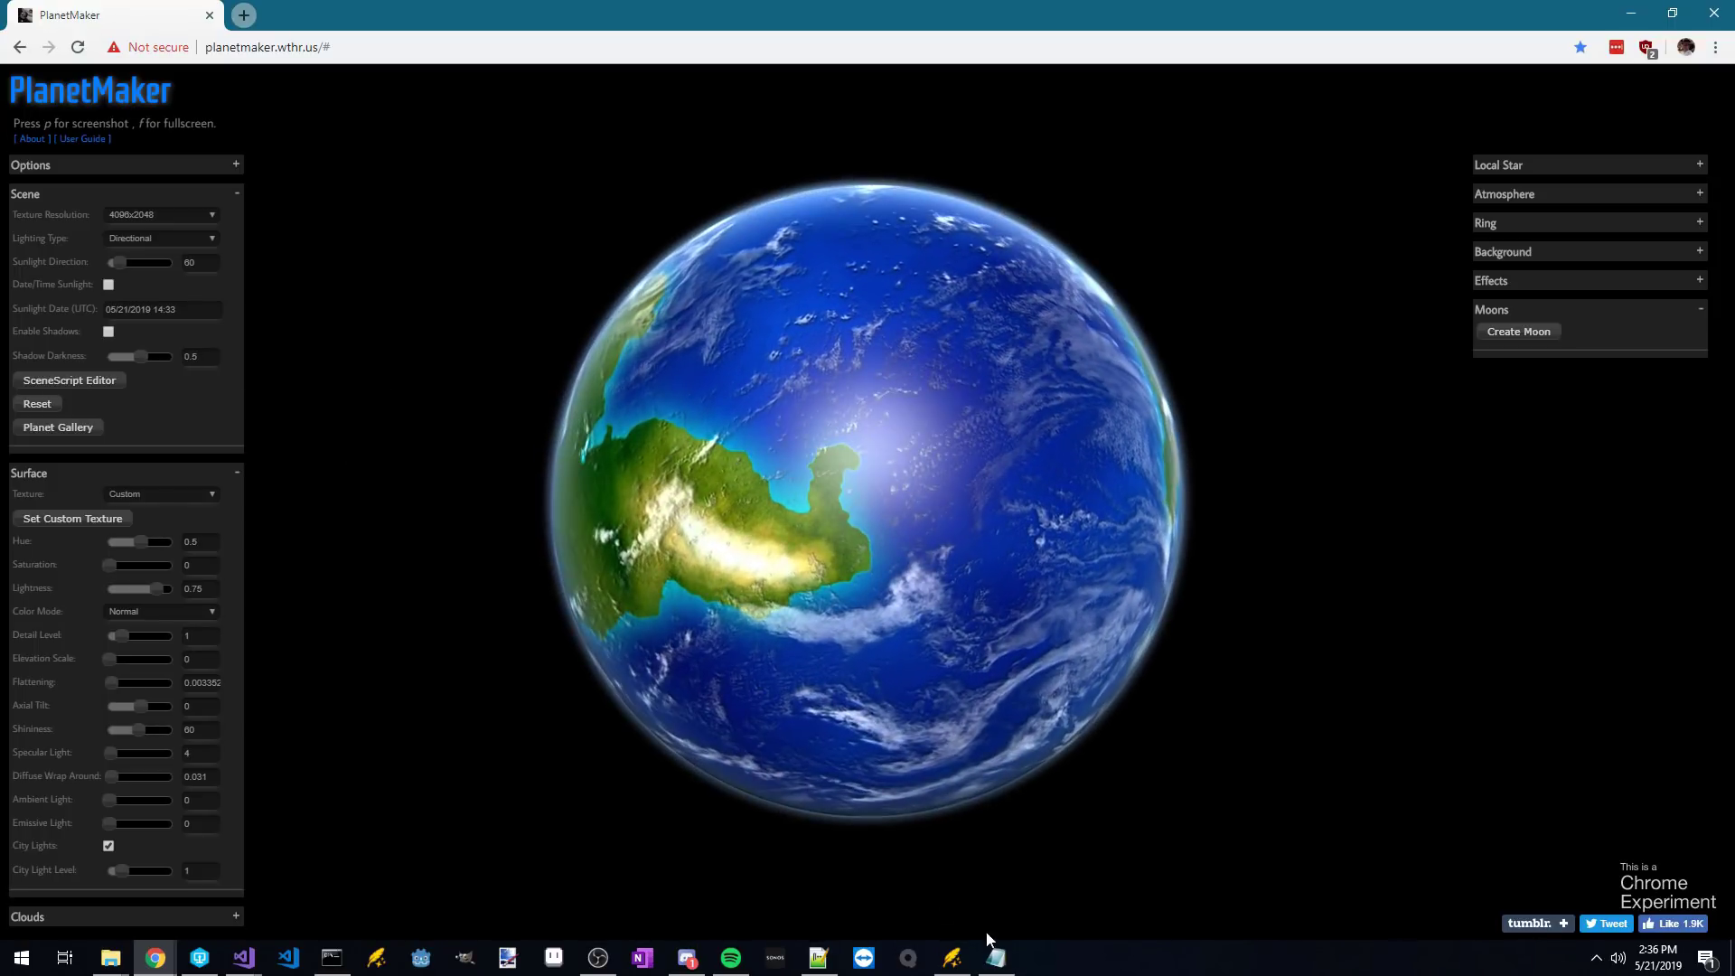
pyautogui.moveTo(705, 553); pyautogui.dragTo(741, 513)
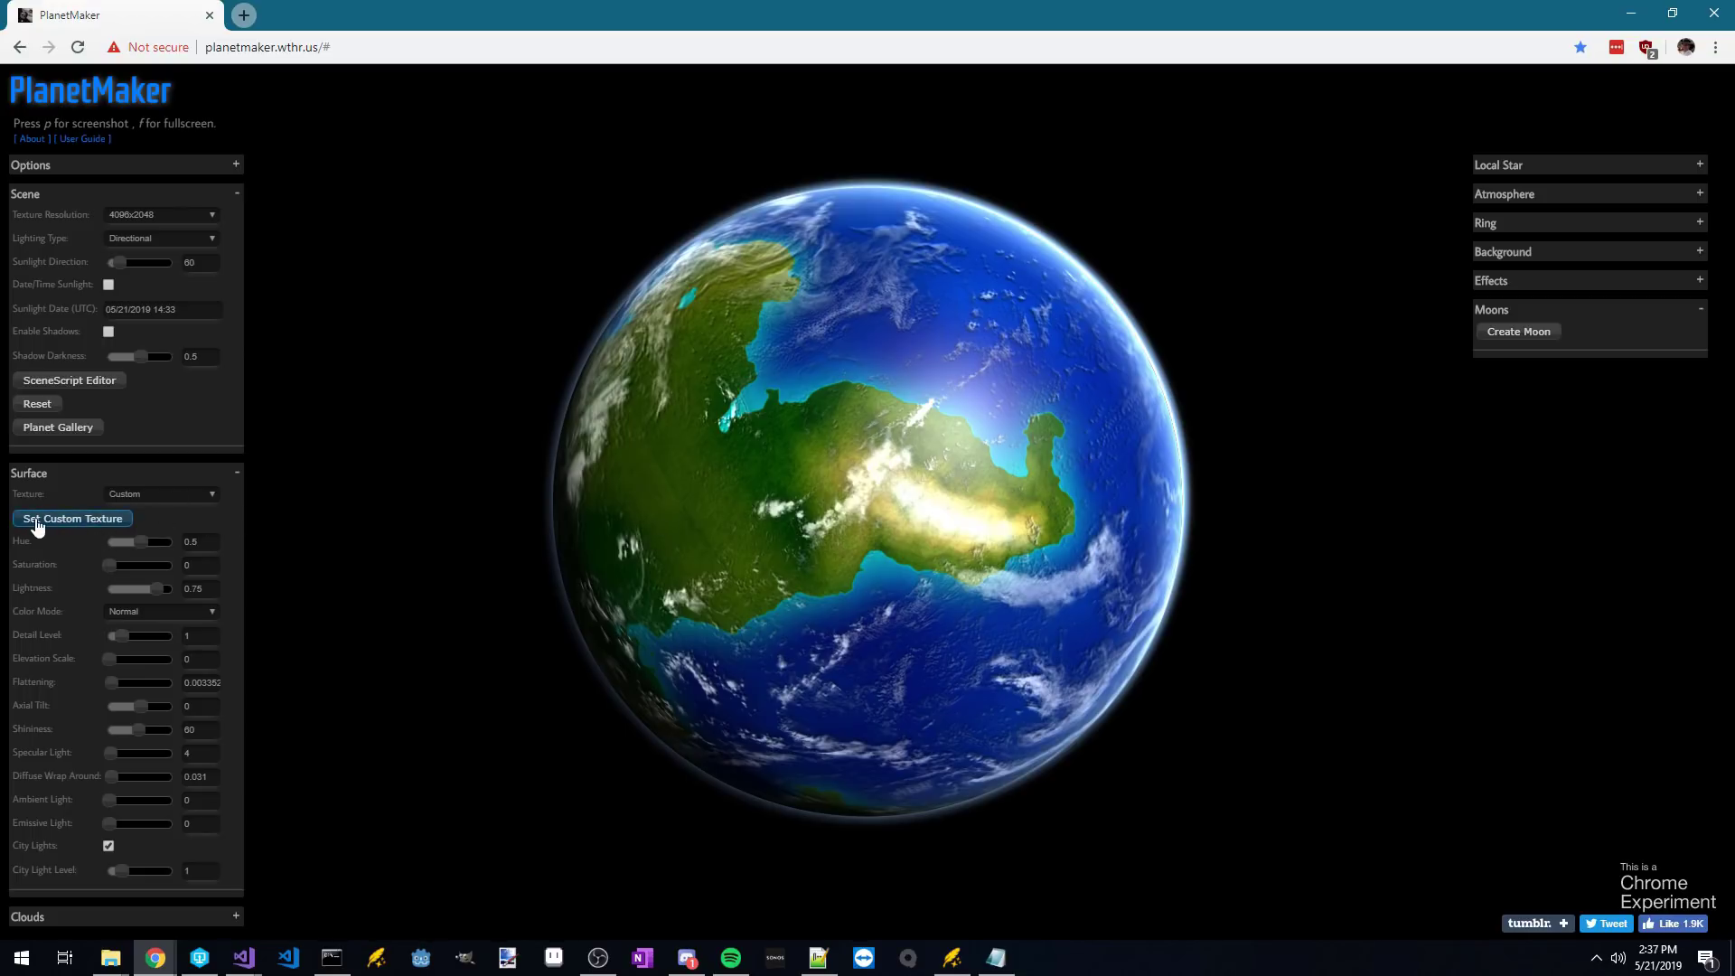
pyautogui.moveTo(942, 588); pyautogui.dragTo(968, 644)
pyautogui.moveTo(930, 518); pyautogui.dragTo(837, 550)
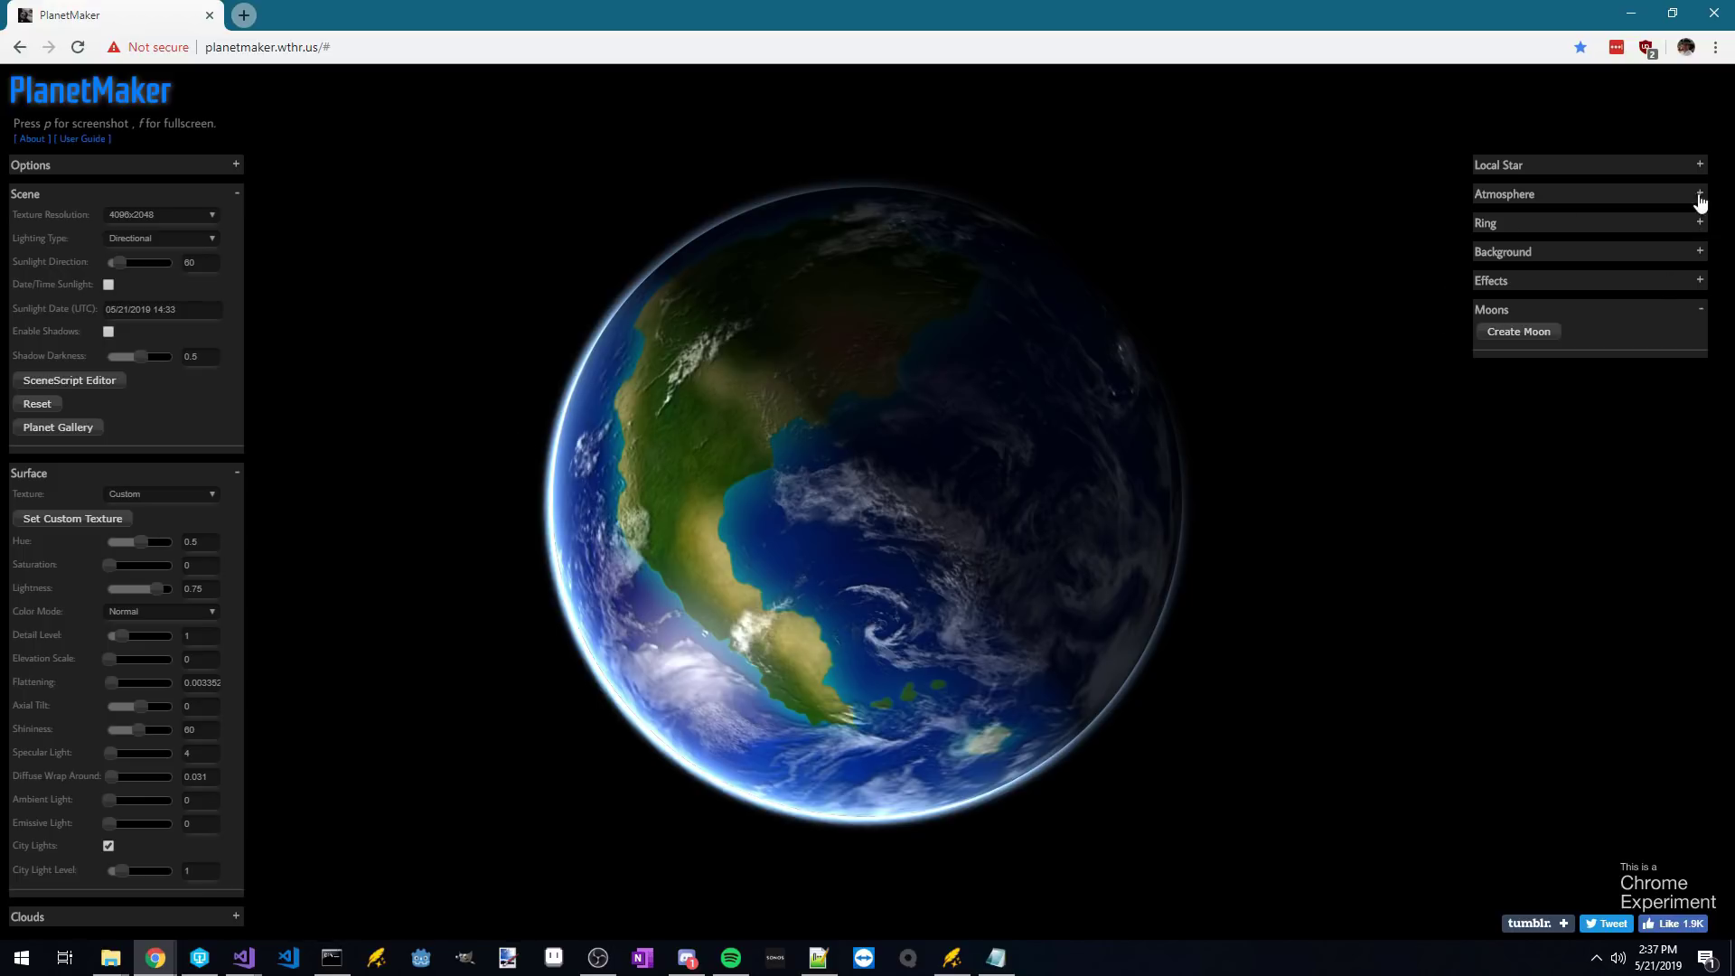
pyautogui.click(1700, 252)
# Set the background type to image with the Starfield picture, then turn the globe to its ocean side.
pyautogui.click(1609, 273)
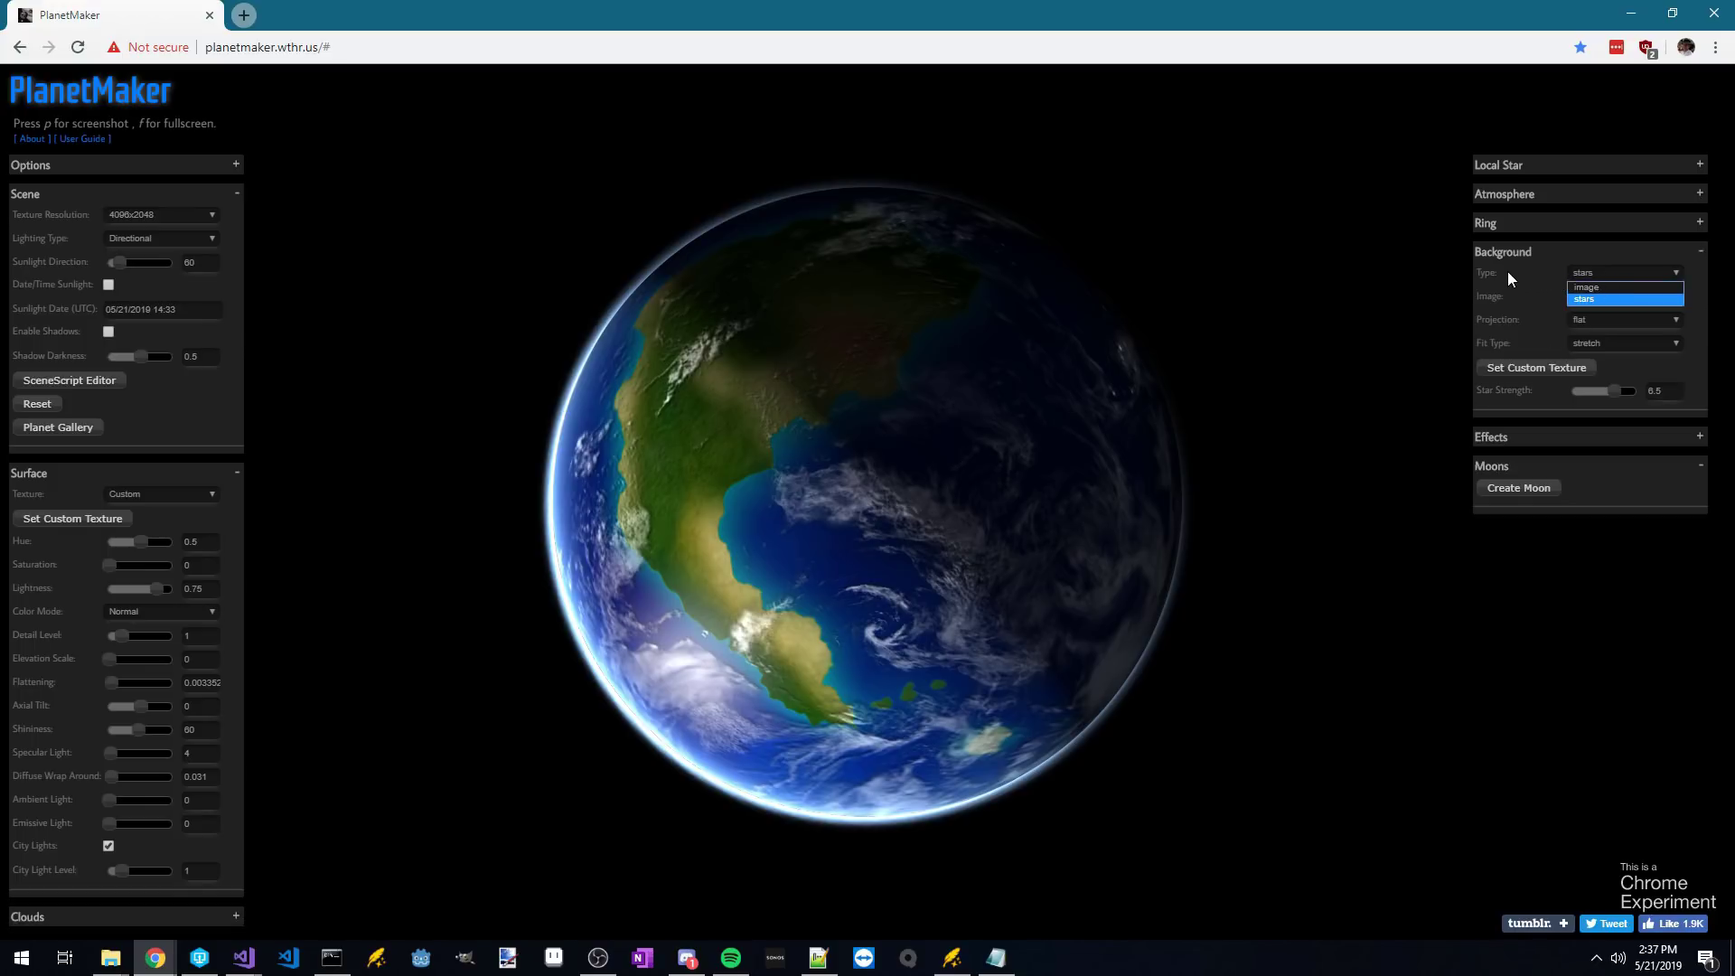
pyautogui.click(1613, 288)
pyautogui.click(1611, 297)
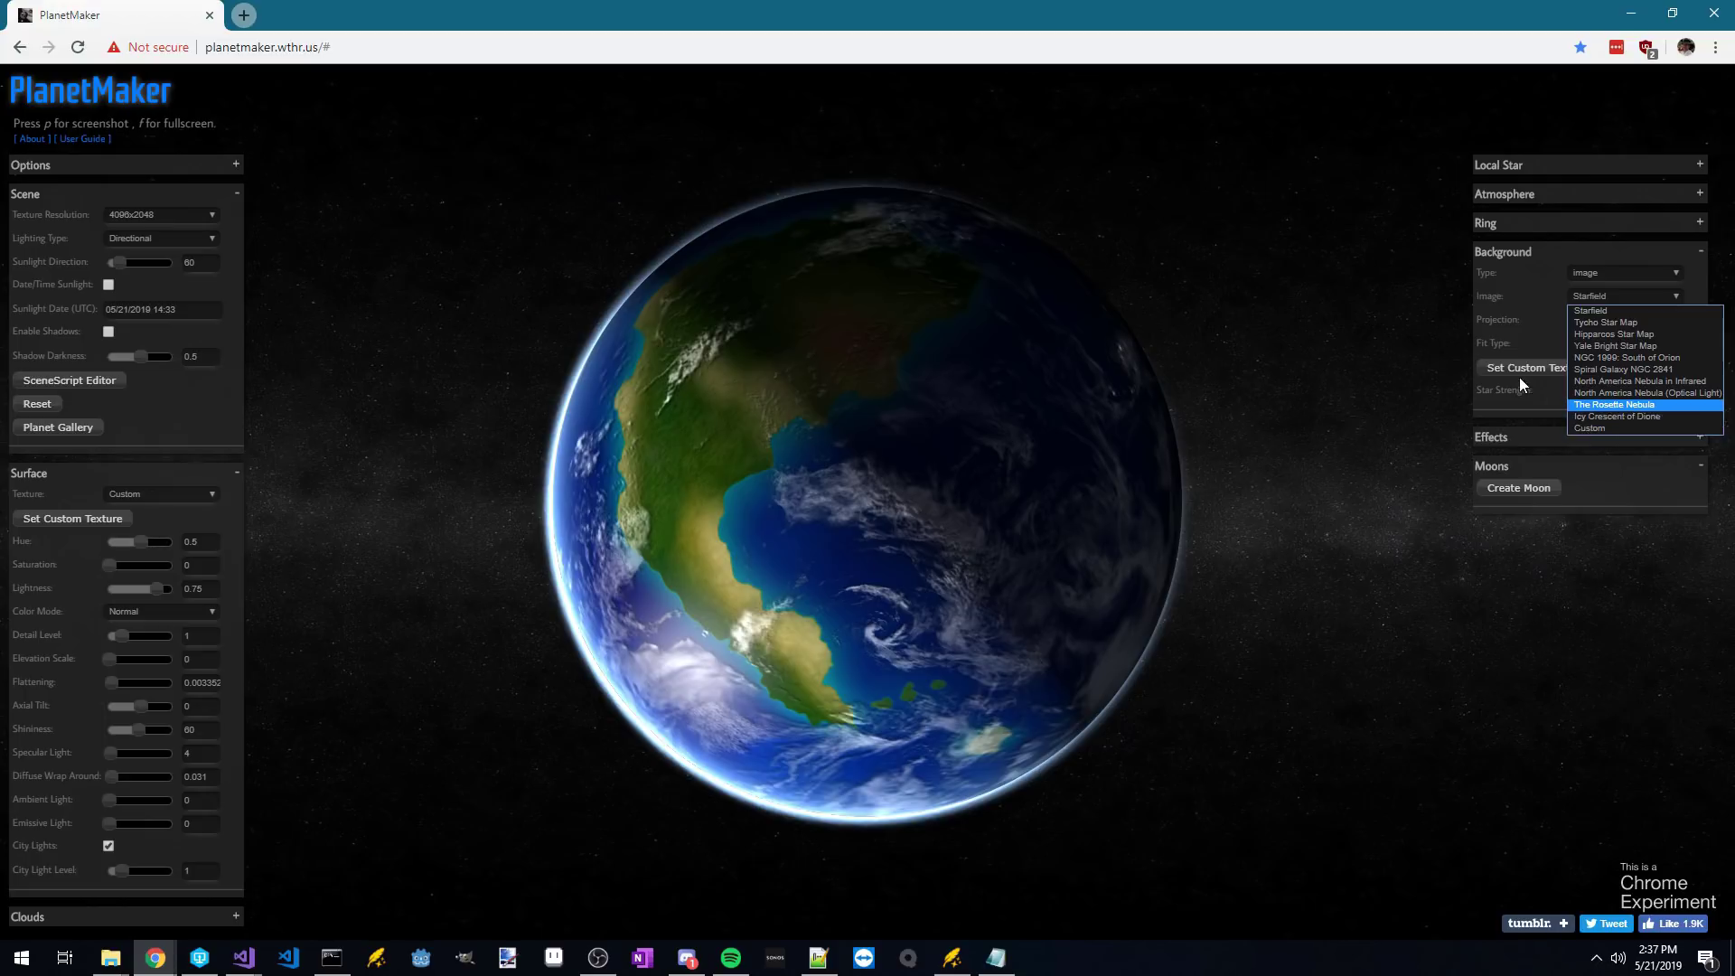
pyautogui.click(1592, 311)
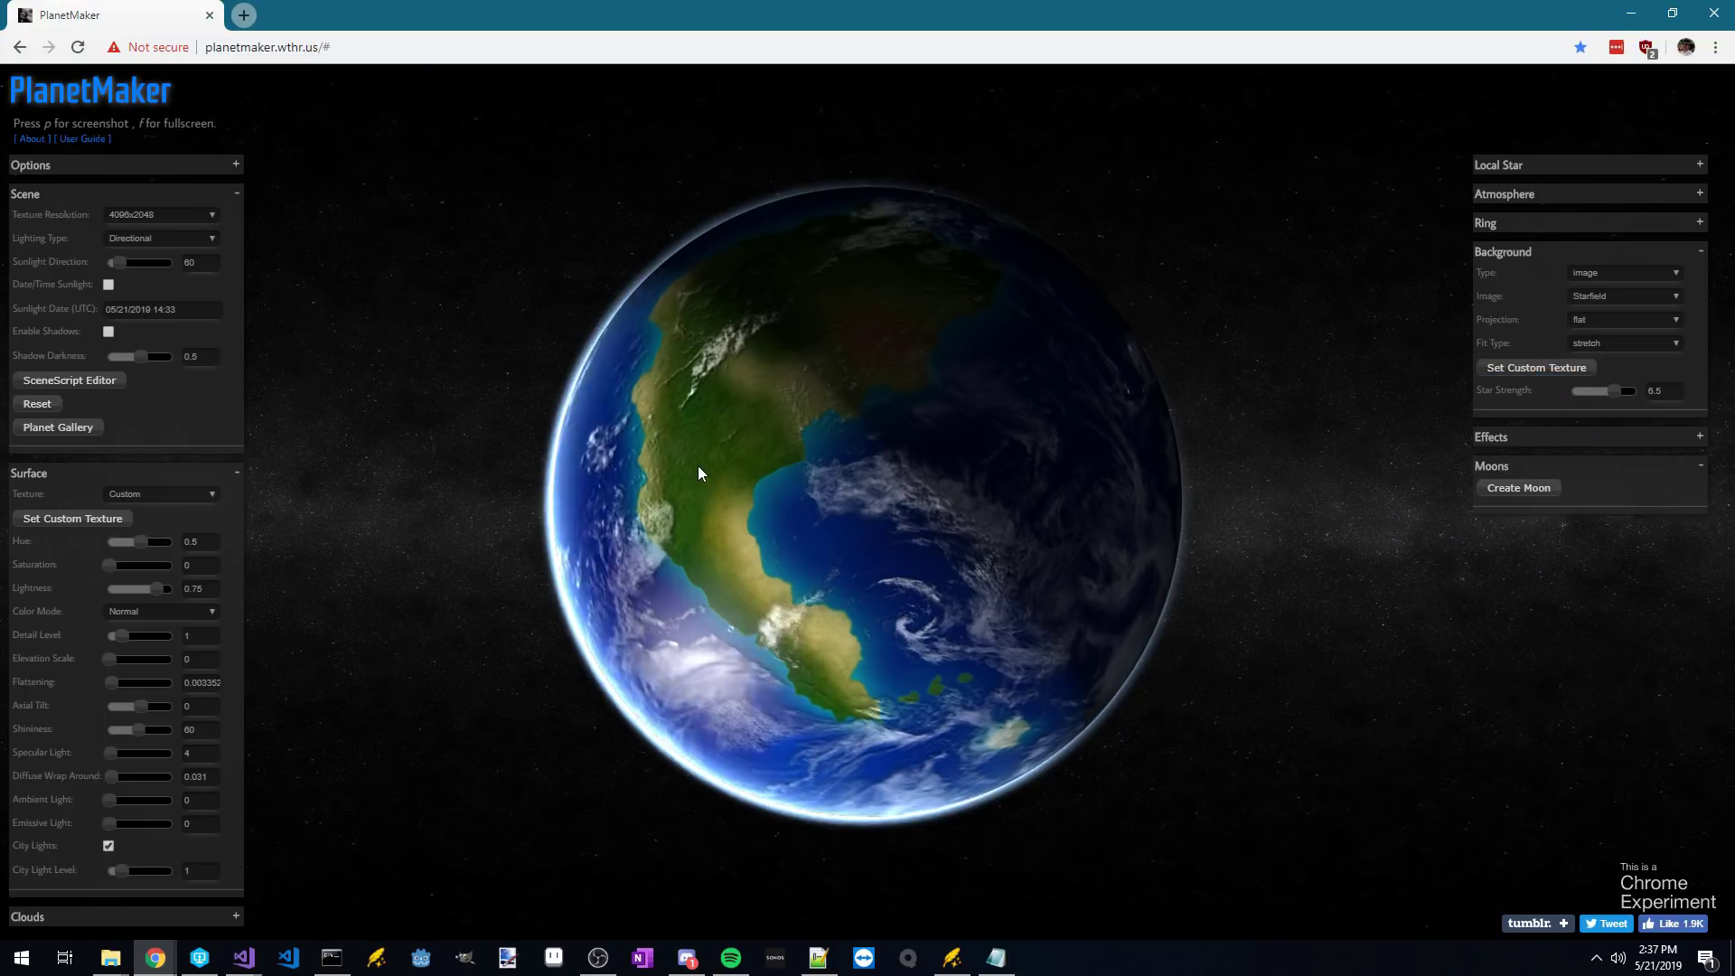
pyautogui.moveTo(697, 464); pyautogui.dragTo(821, 429)
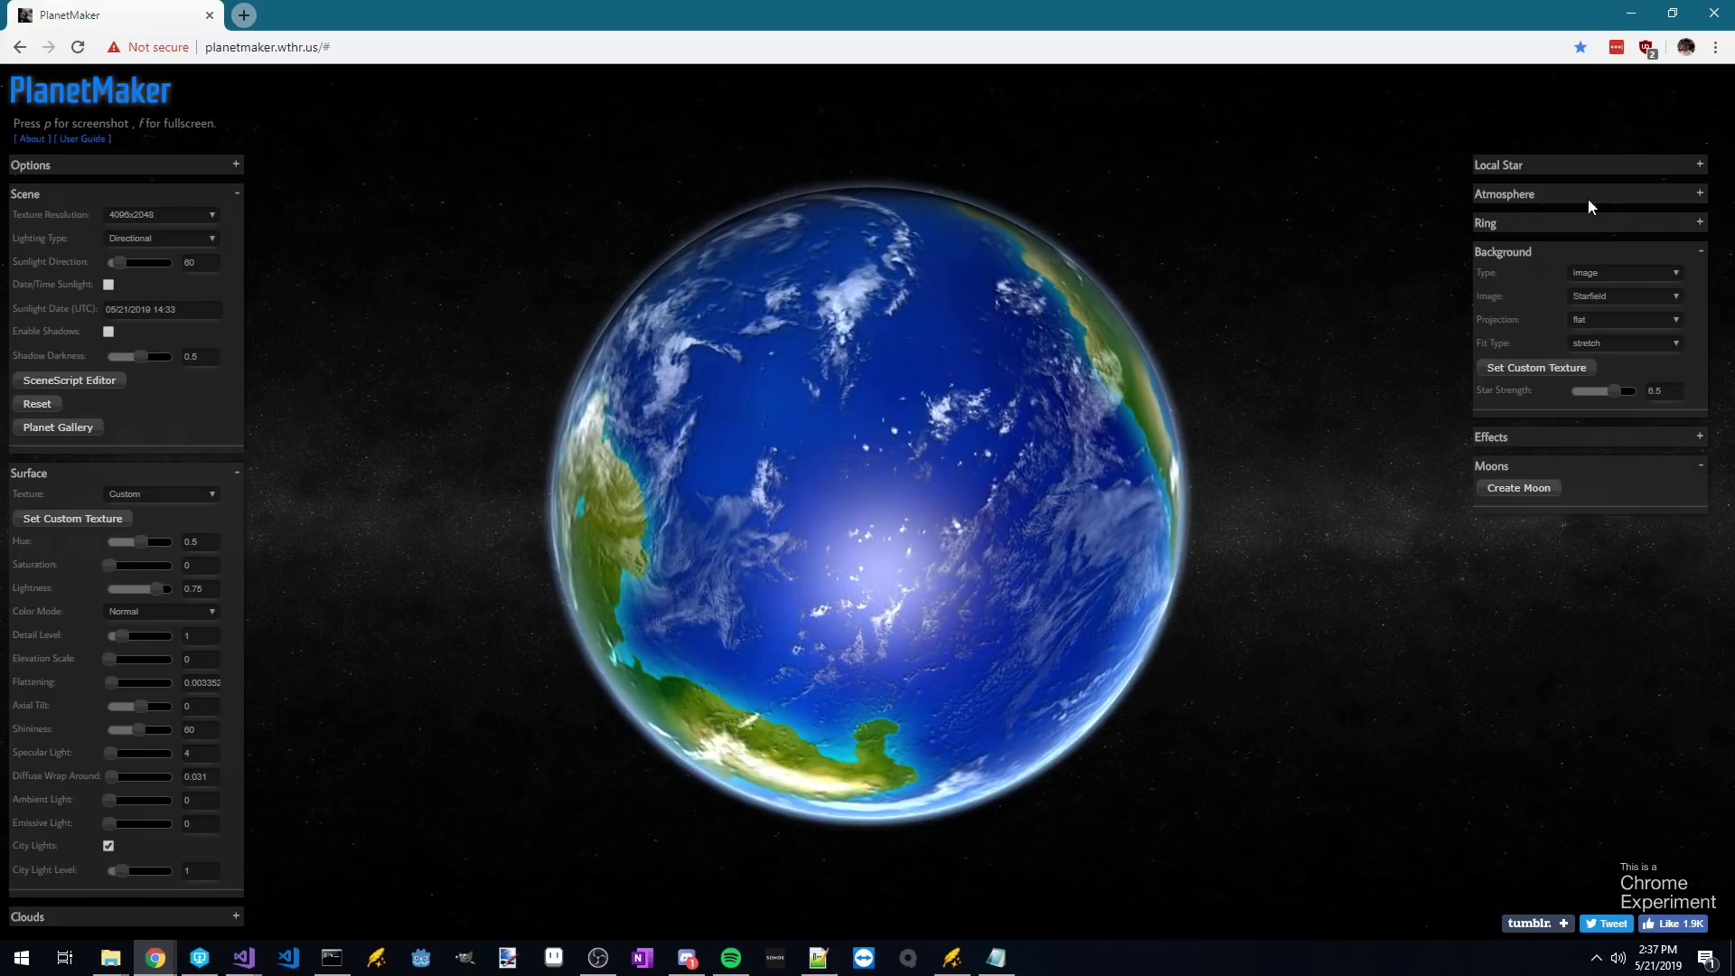
# Change the atmosphere colour to a deeper blue, rgb(34,92,118).
pyautogui.click(1695, 194)
pyautogui.moveTo(829, 450); pyautogui.dragTo(892, 452)
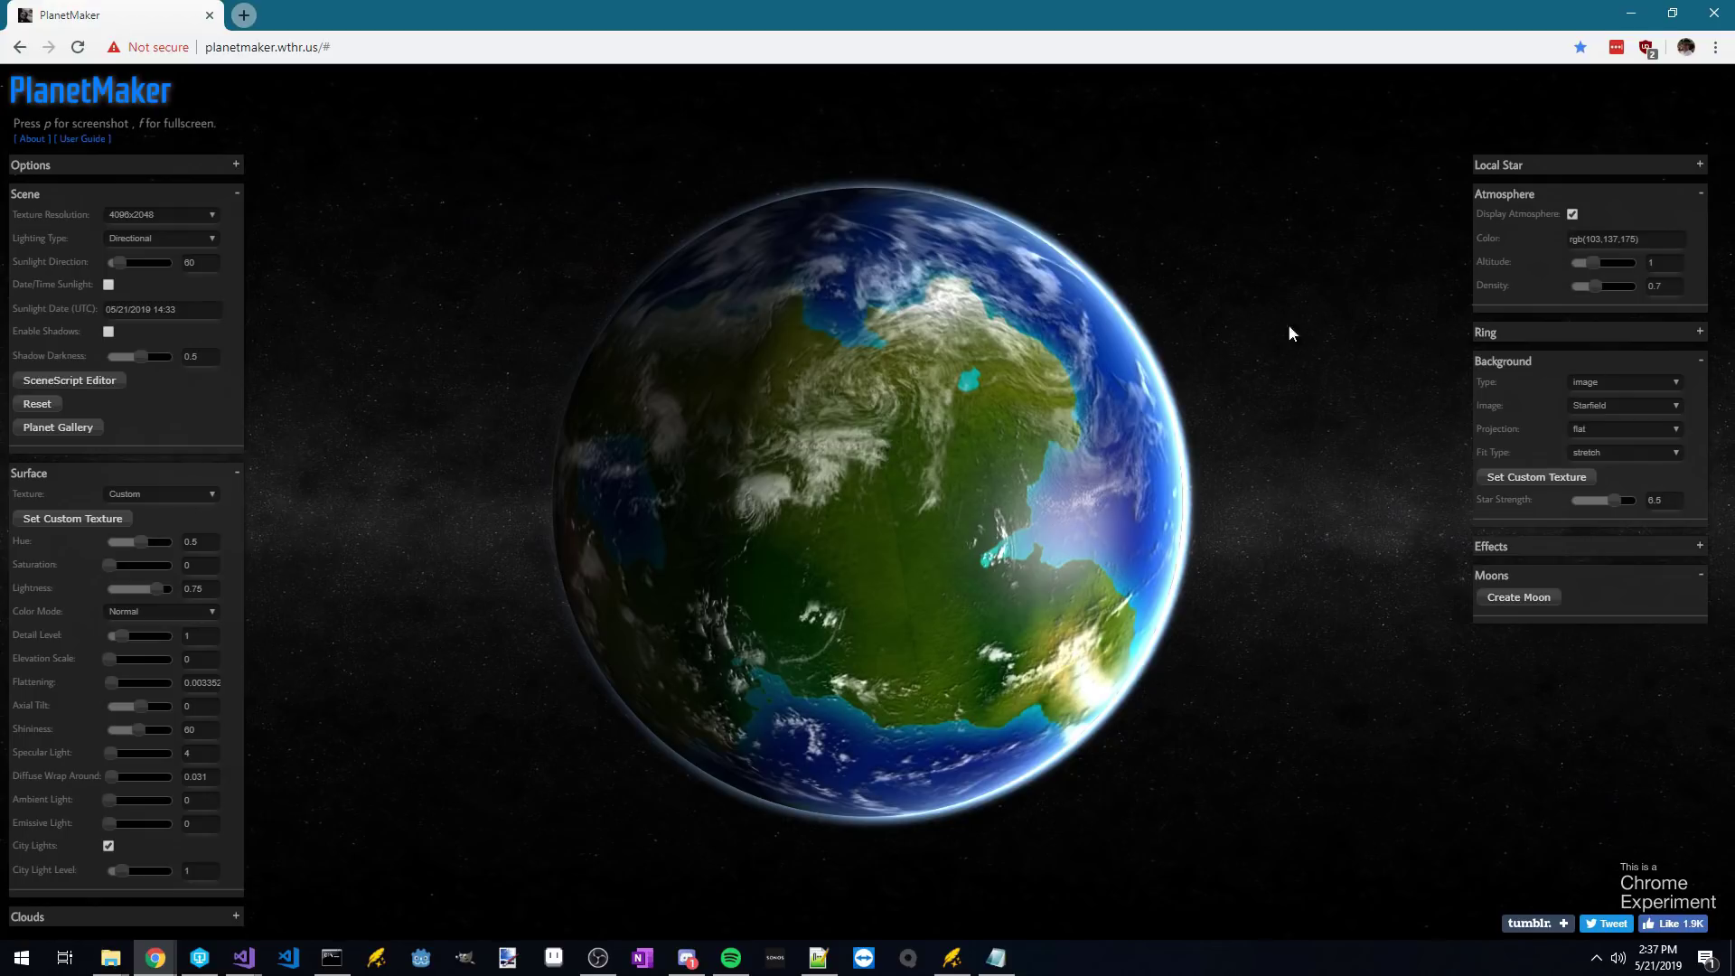
pyautogui.moveTo(1061, 500); pyautogui.dragTo(1073, 451)
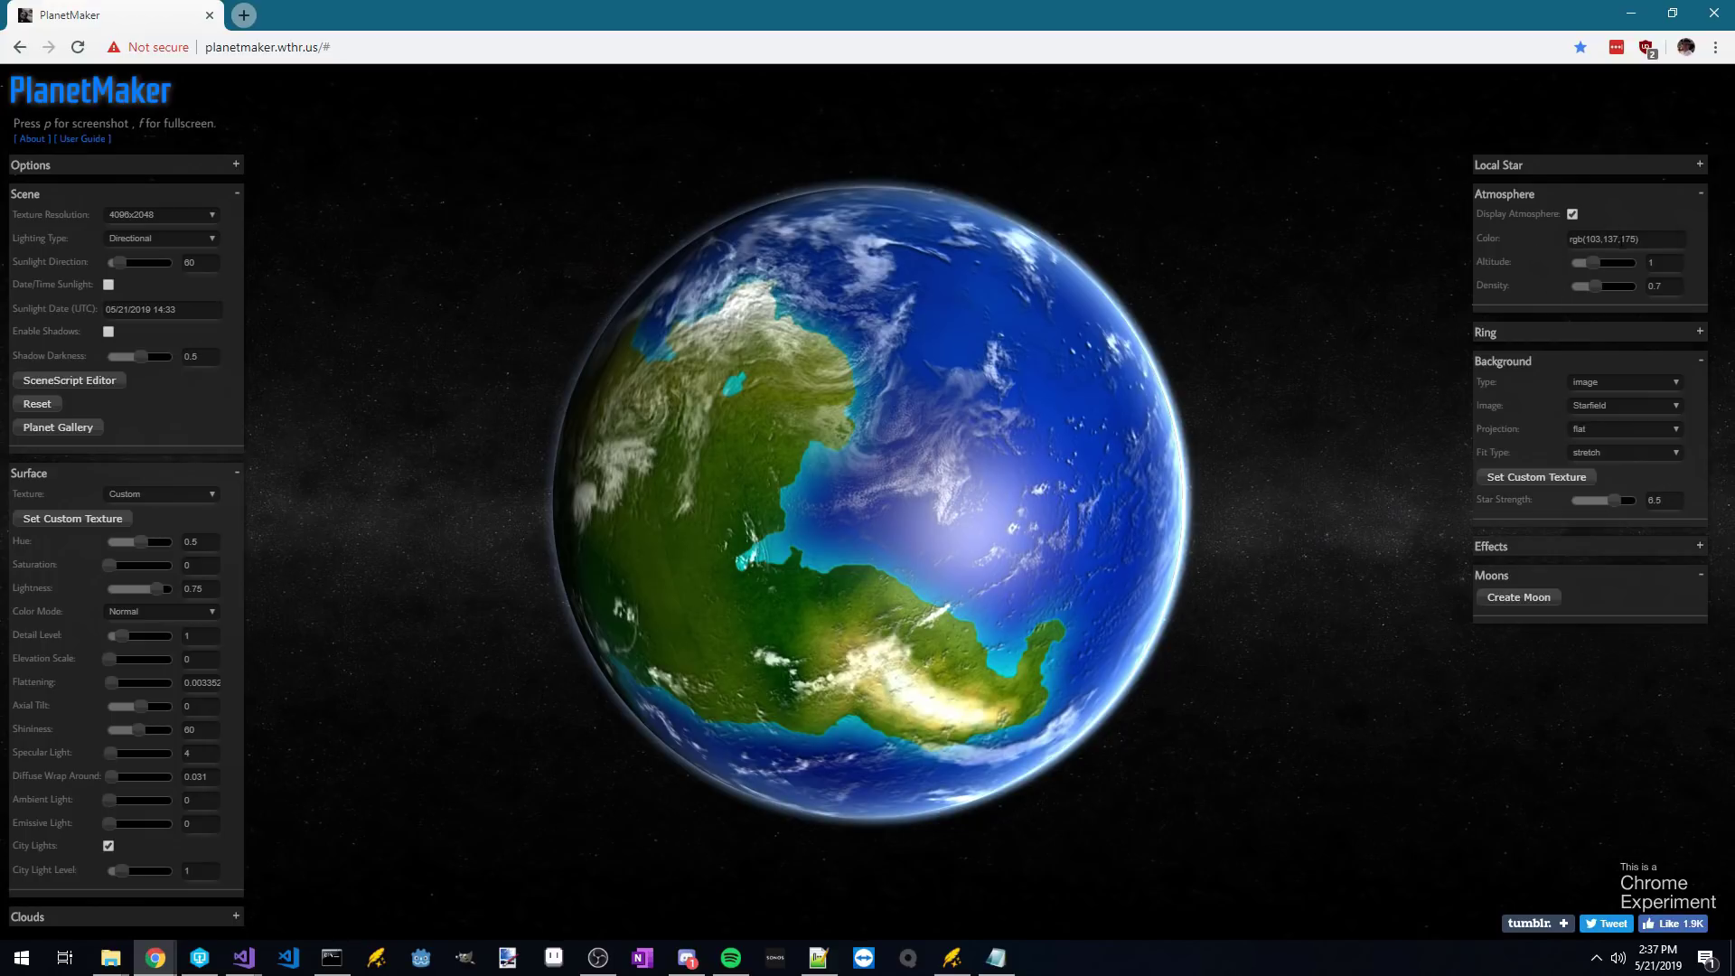
pyautogui.click(1618, 238)
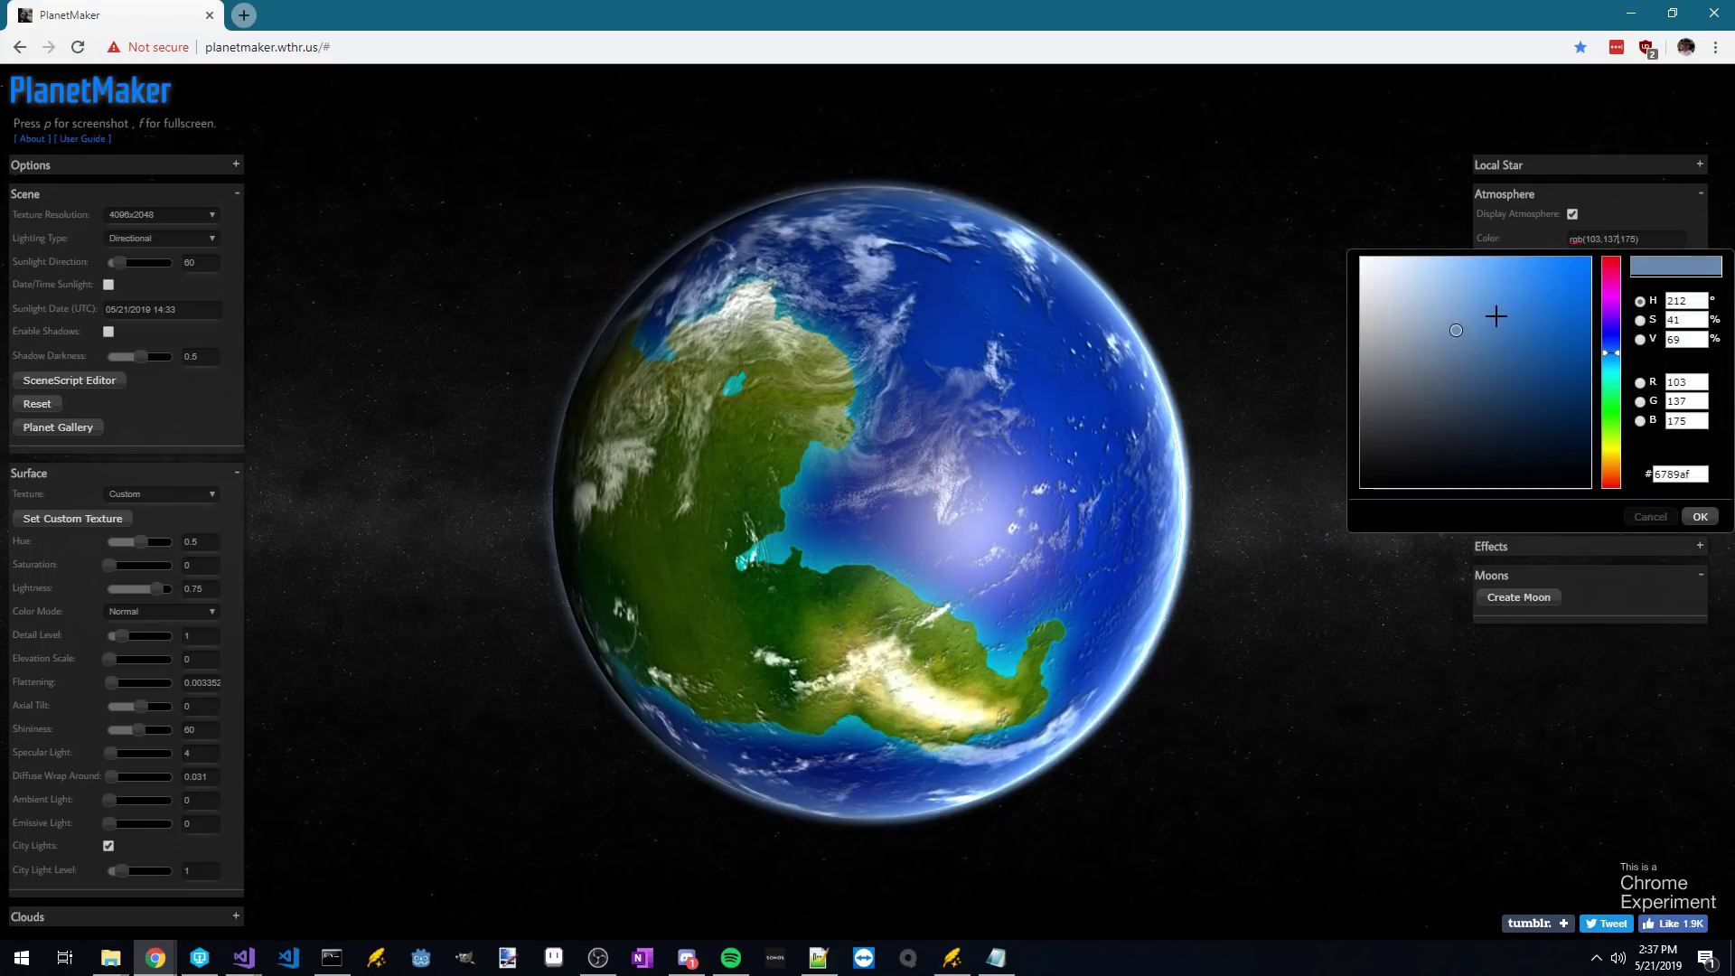
pyautogui.moveTo(1601, 348)
pyautogui.mouseDown()
pyautogui.moveTo(1611, 361)
pyautogui.moveTo(1515, 341)
pyautogui.moveTo(1523, 381)
pyautogui.mouseUp()
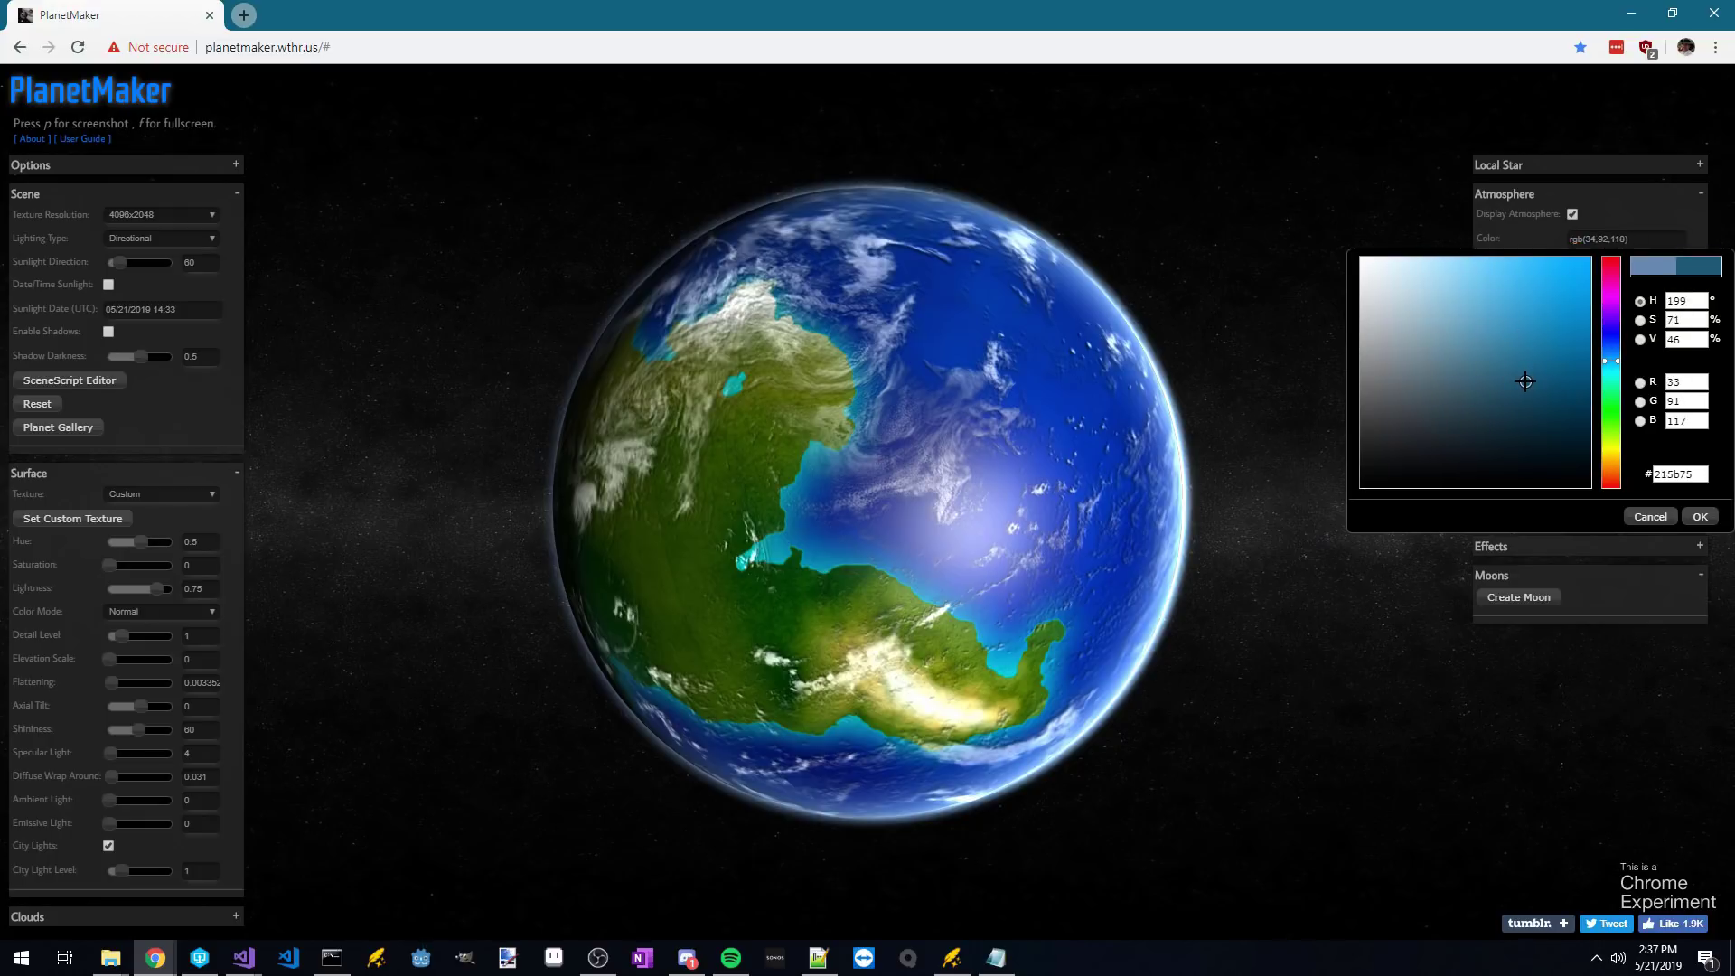
pyautogui.click(1700, 516)
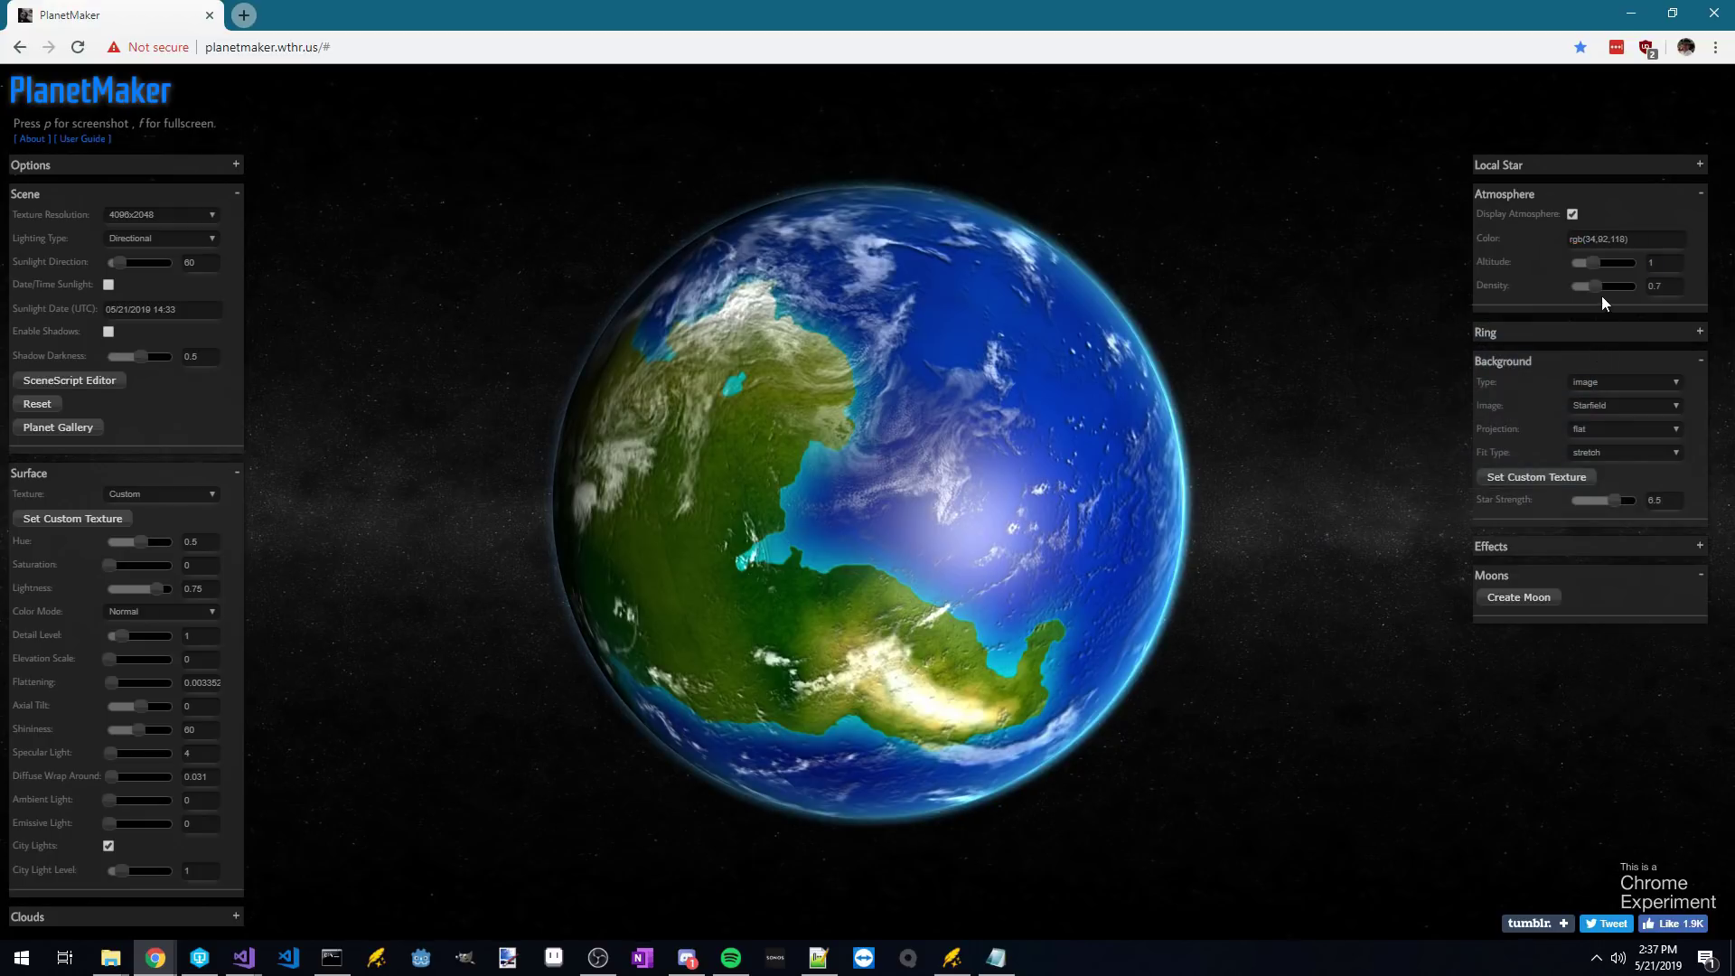
# Raise atmosphere density to 1 with altitude 3.25, then zoom out and orbit toward the night side.
pyautogui.moveTo(1595, 286); pyautogui.dragTo(1602, 265)
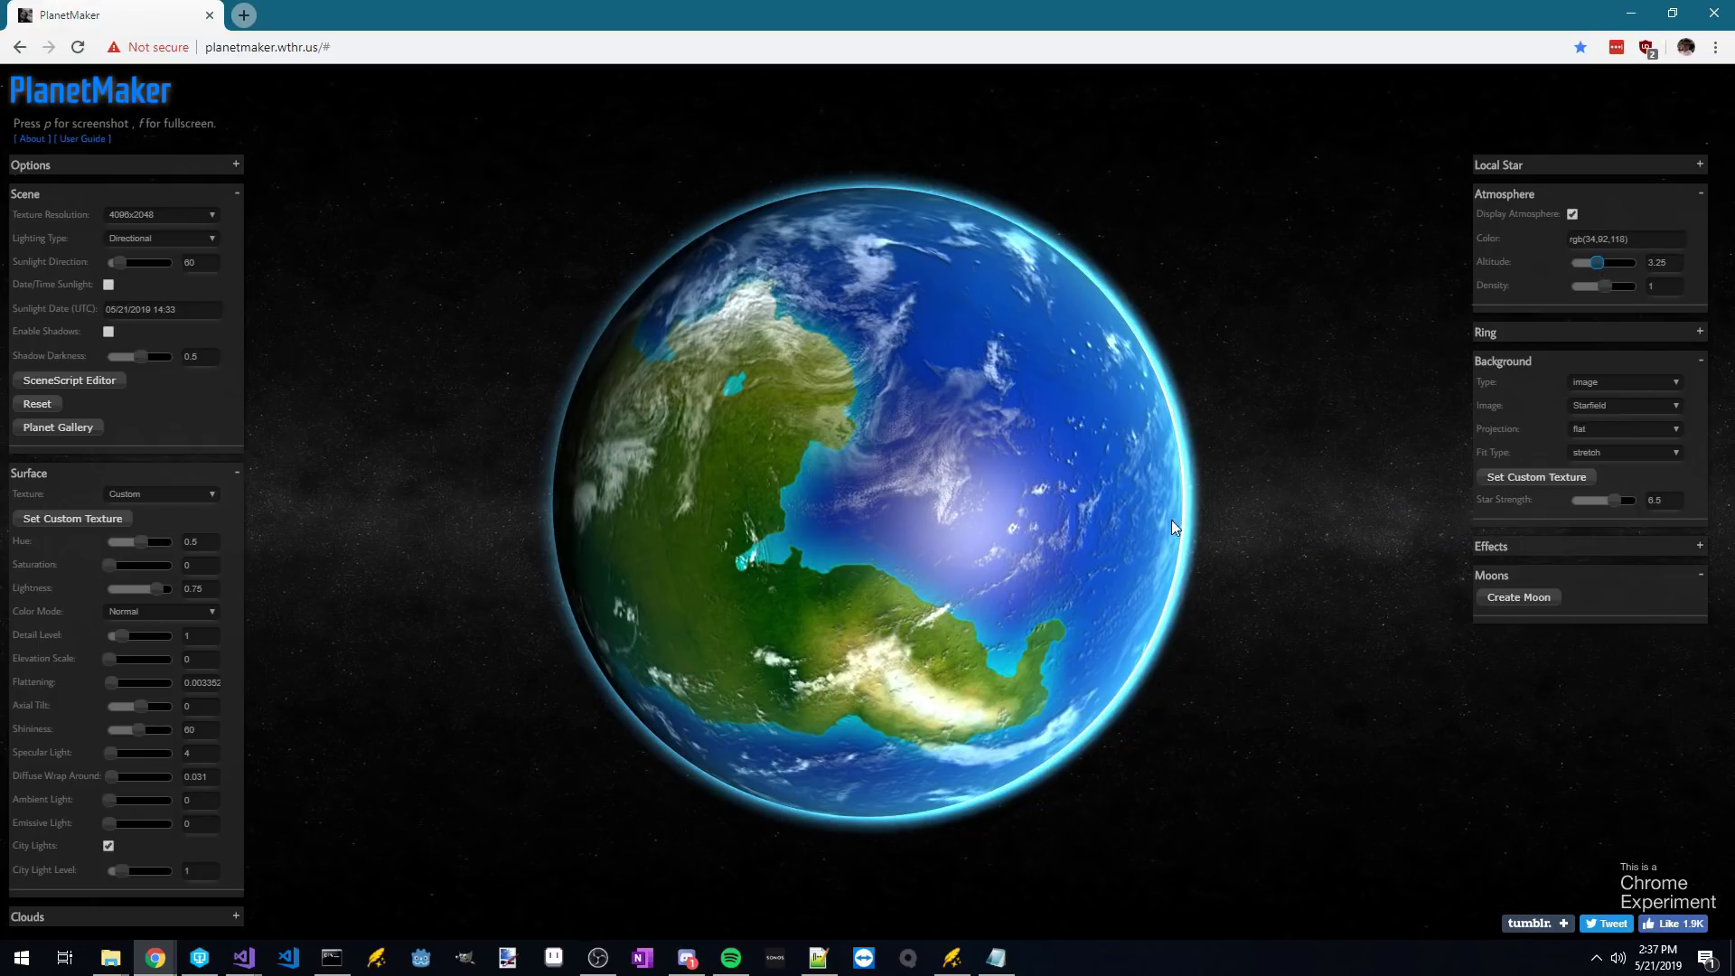
pyautogui.moveTo(1172, 518); pyautogui.dragTo(1109, 530)
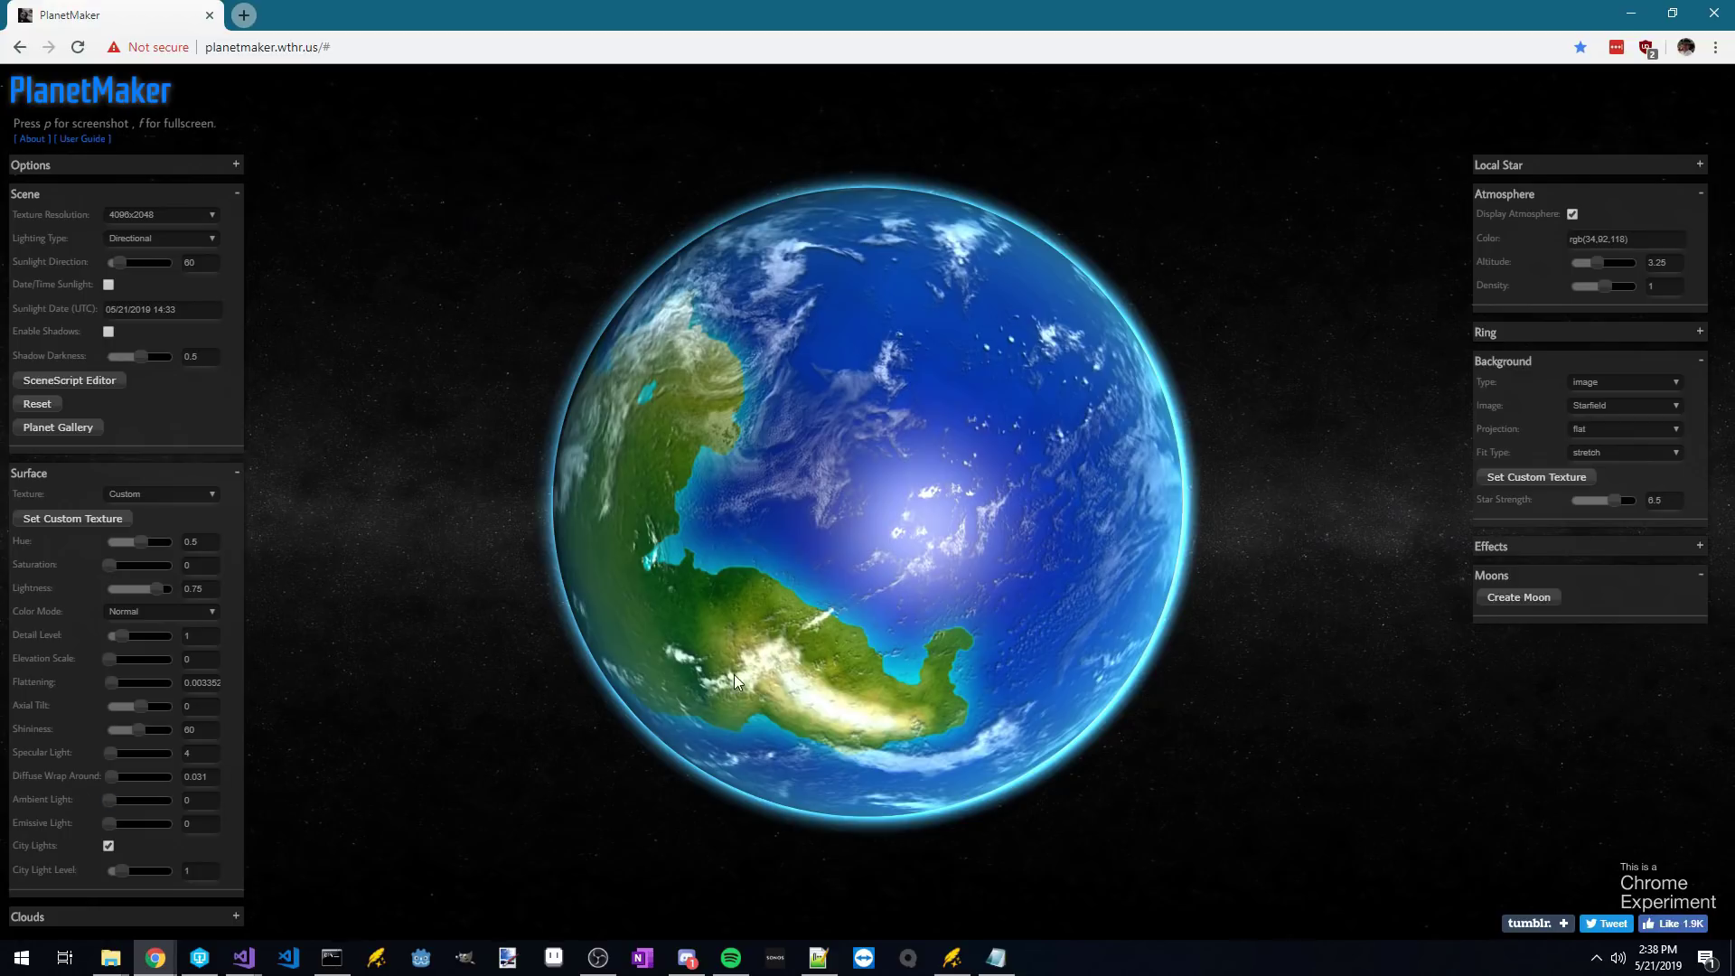
pyautogui.scroll(-5, 734, 675)
pyautogui.moveTo(730, 671); pyautogui.dragTo(857, 631)
pyautogui.moveTo(659, 645); pyautogui.dragTo(817, 627)
# Show the custom-textured globe with its atmosphere fullscreen over the starfield.
pyautogui.press('f')
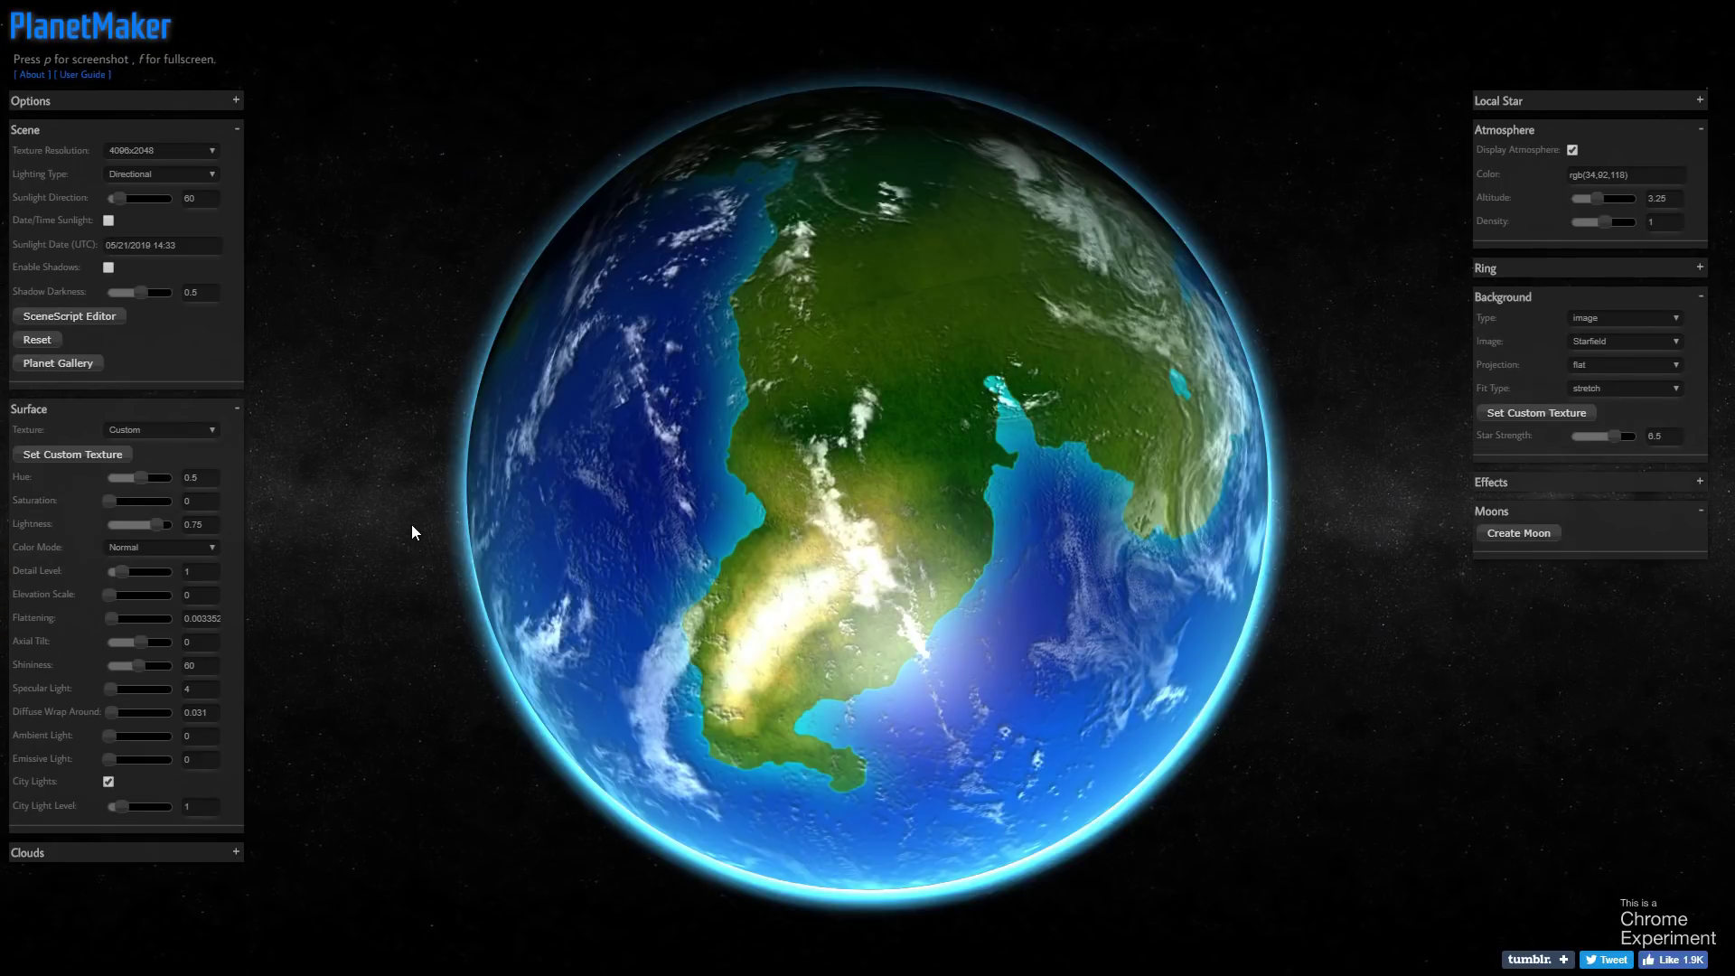